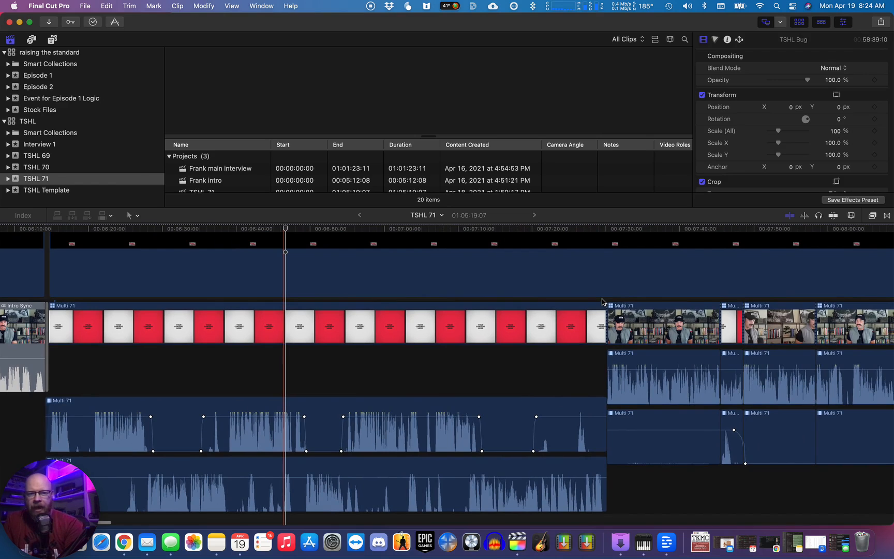
Bring the viewer back into the main window with the playhead near 7:00 and hide the multicam angles
key(super+minus)
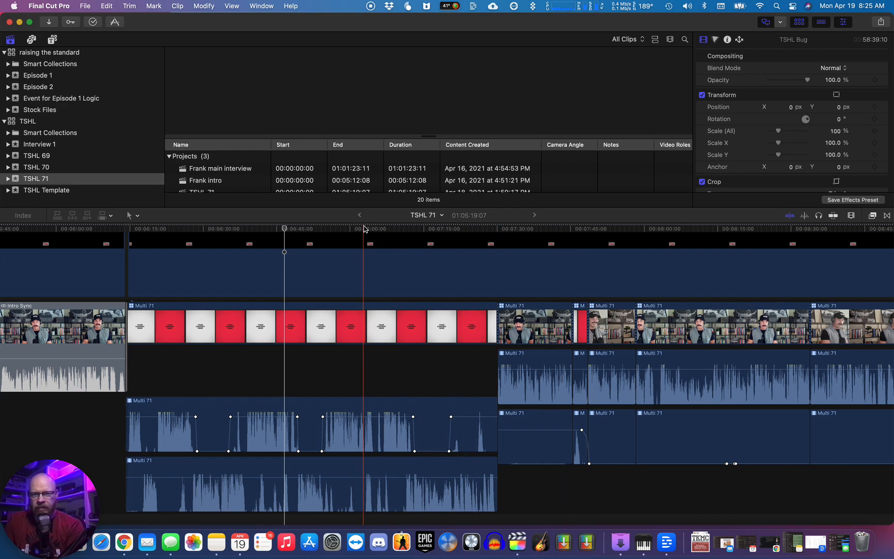
click(364, 228)
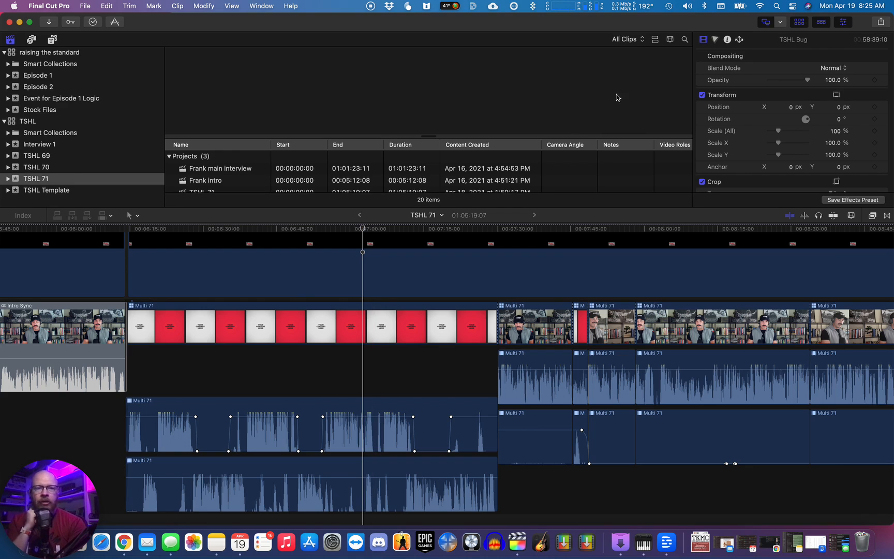
click(767, 21)
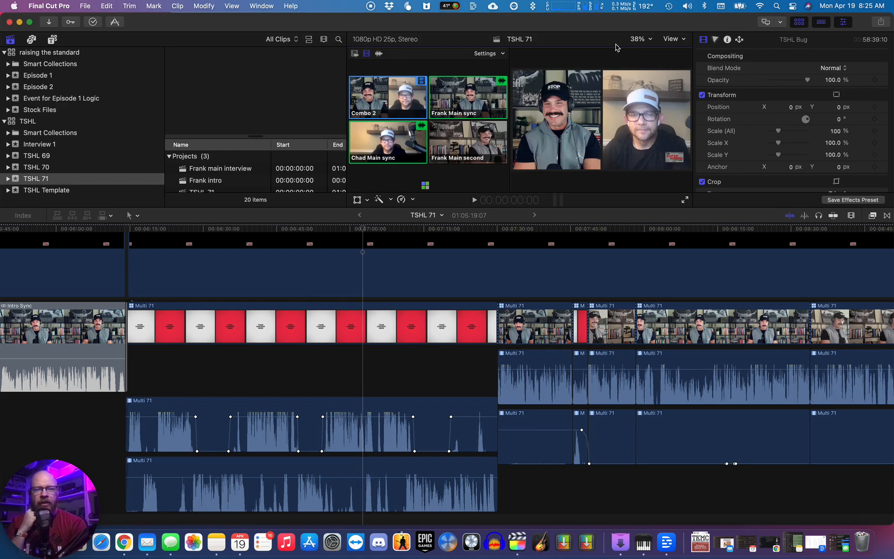
click(683, 41)
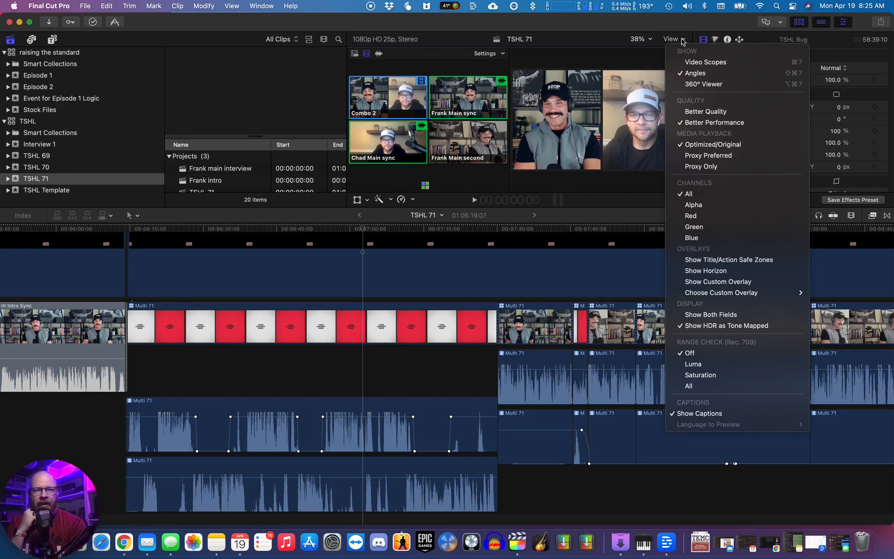
click(693, 76)
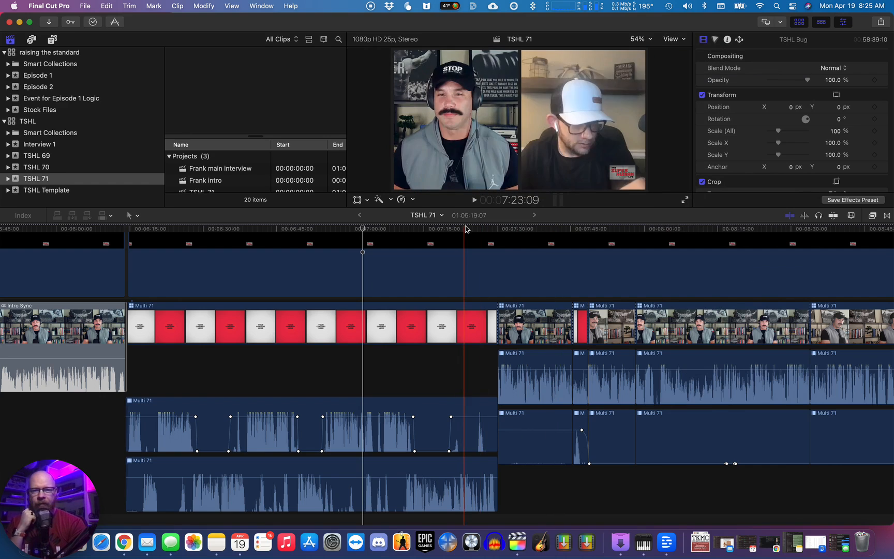
Enlarge the viewer by shrinking the timeline area and narrowing the browser and library sidebar
drag(470, 207, 448, 367)
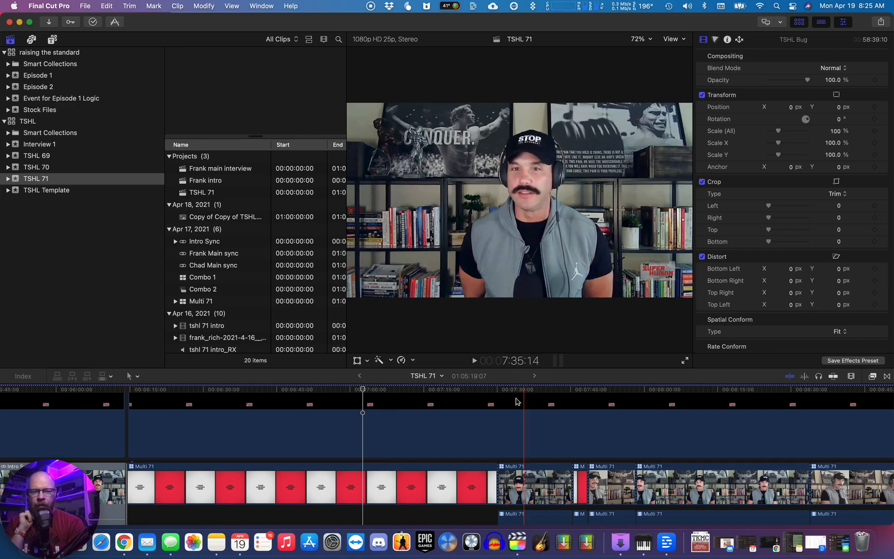
click(390, 495)
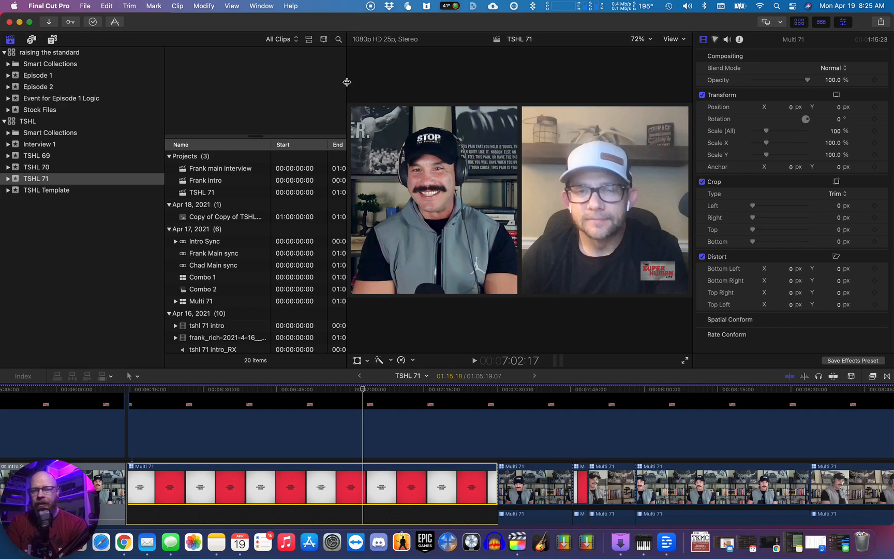
drag(346, 83, 208, 81)
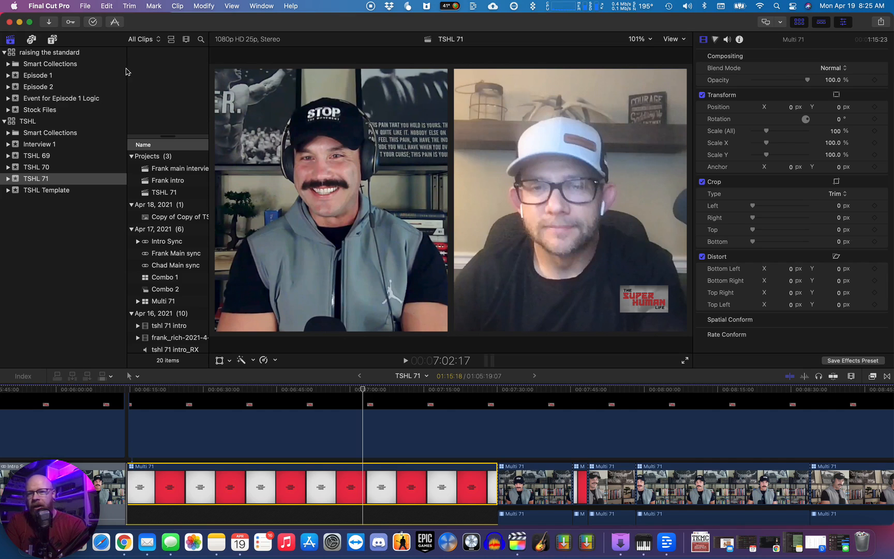
drag(127, 69, 106, 67)
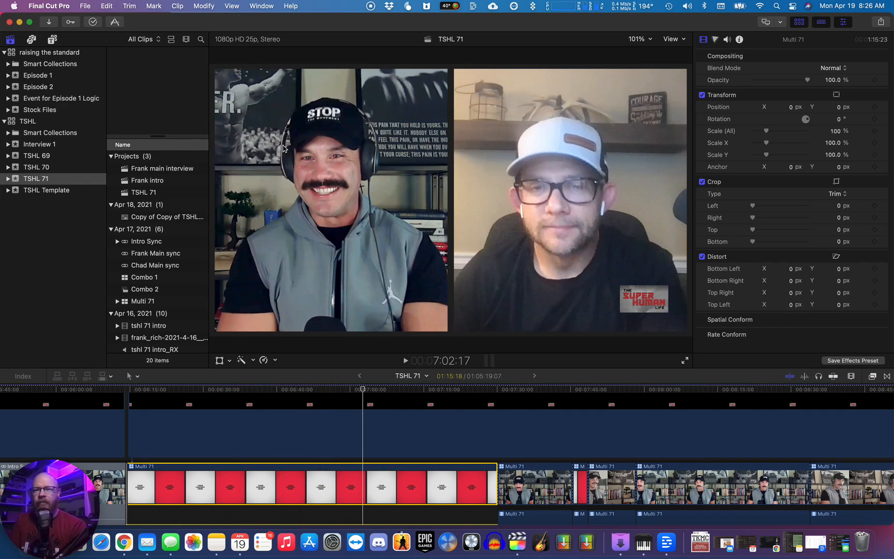
Look through the LenoFX Grids title templates in a widened browser
click(52, 40)
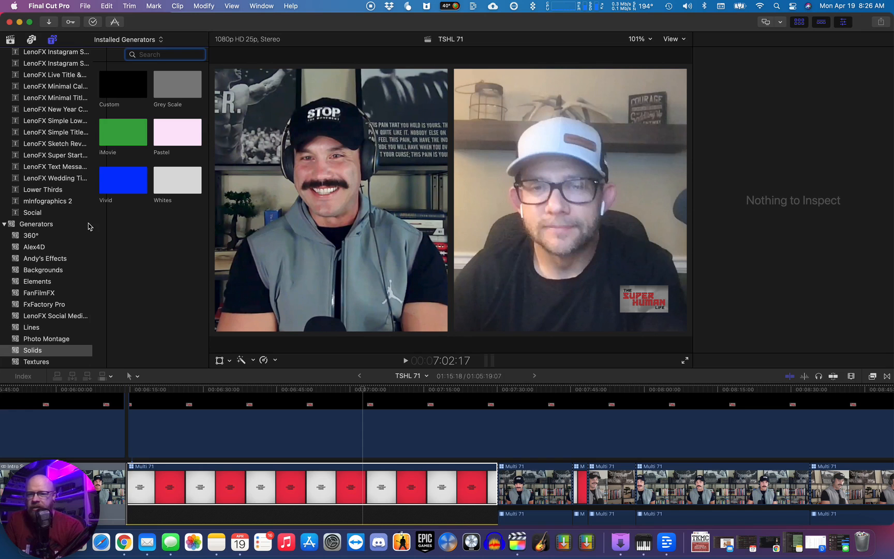
scroll(39, 201, up, 3)
scroll(38, 200, up, 3)
click(51, 168)
drag(208, 190, 298, 192)
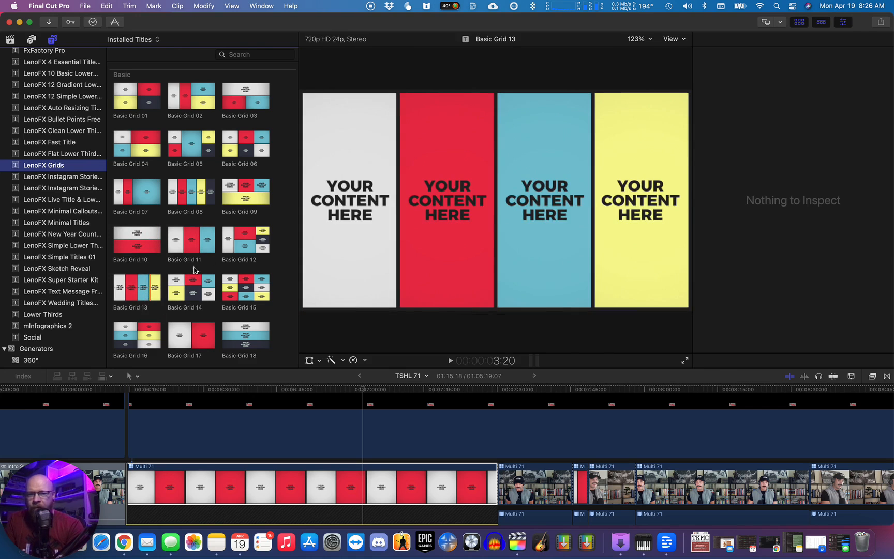
scroll(225, 247, down, 5)
scroll(225, 247, up, 5)
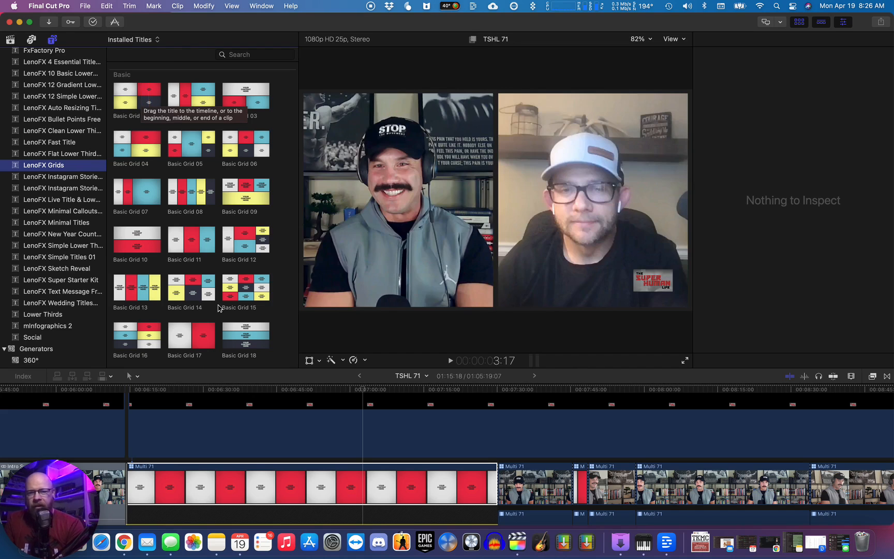
click(242, 457)
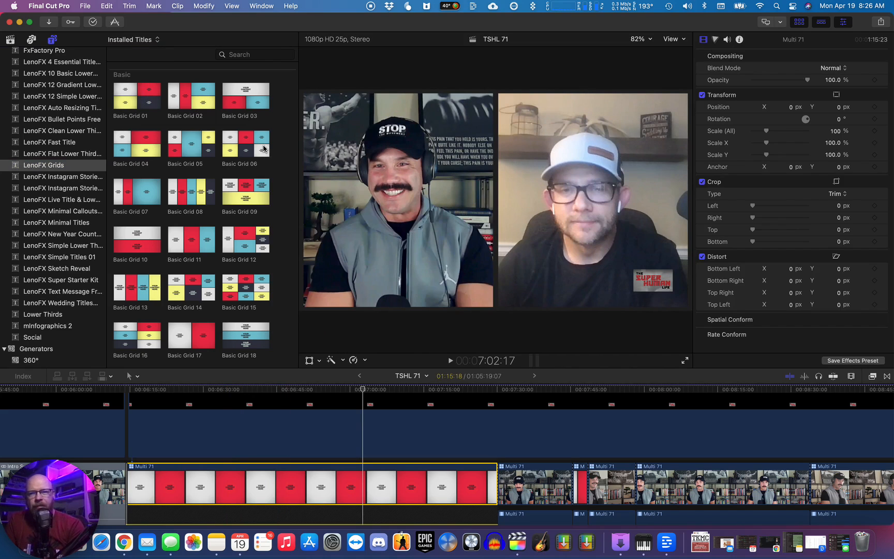
Return to the TSHL 71 event's clips and select the two Main sync clips
click(12, 40)
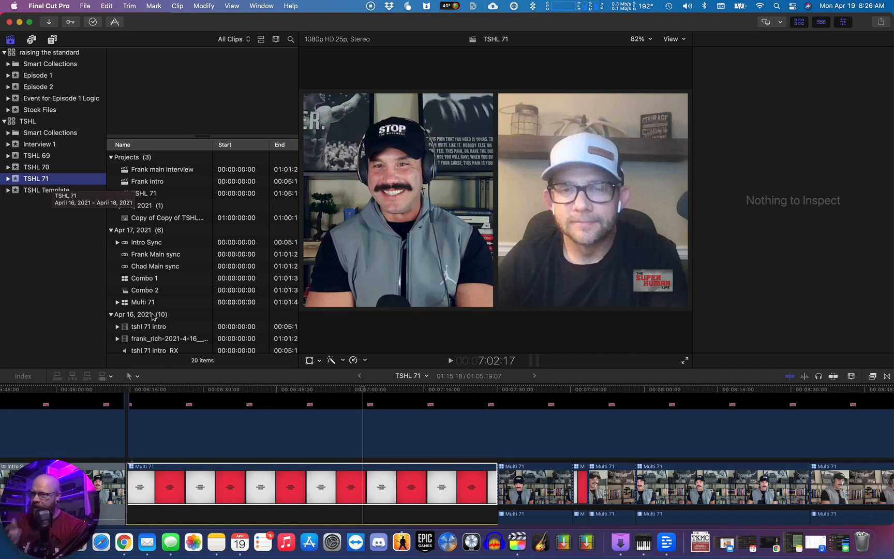
scroll(168, 276, down, 1)
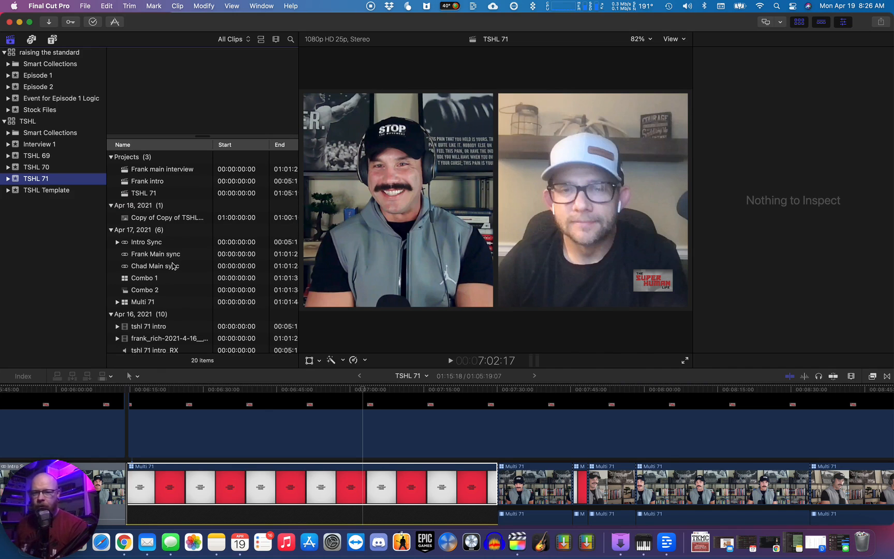
click(174, 257)
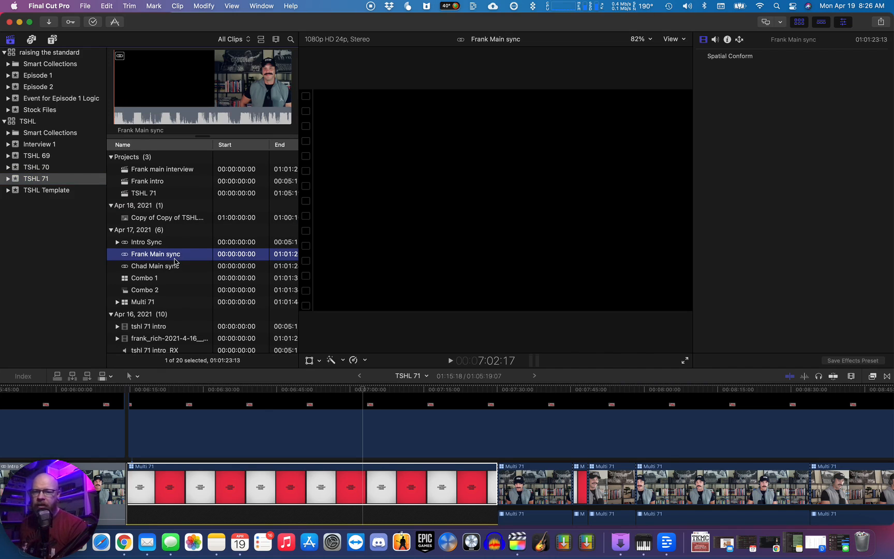
shift+click(178, 266)
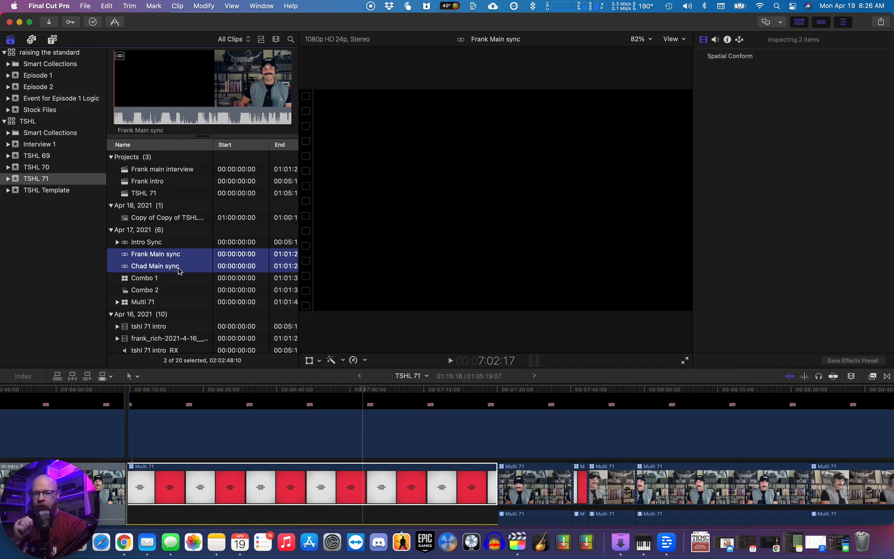
scroll(189, 289, down, 1)
scroll(189, 290, down, 2)
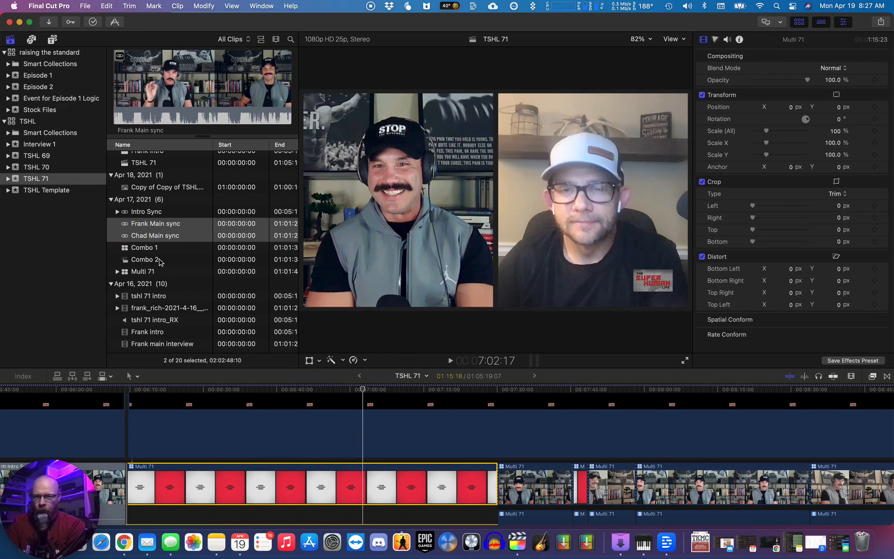
right_click(166, 228)
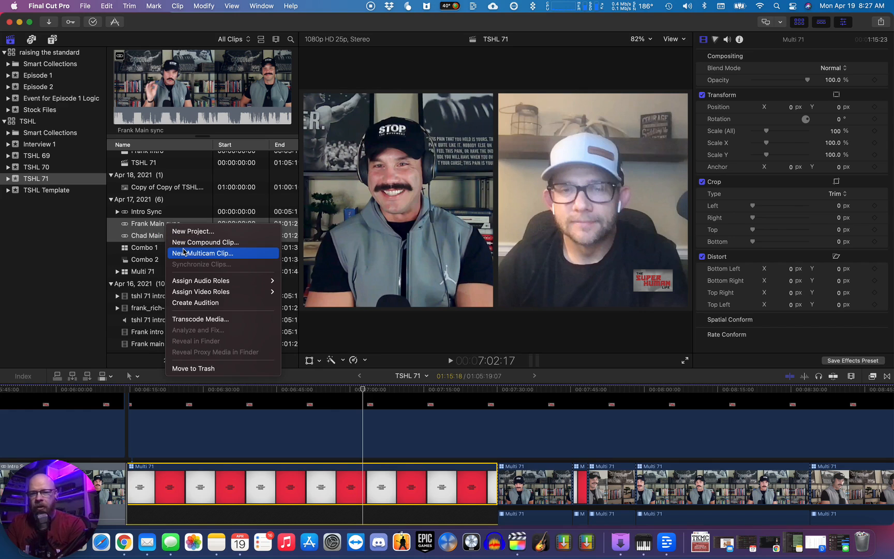
click(141, 235)
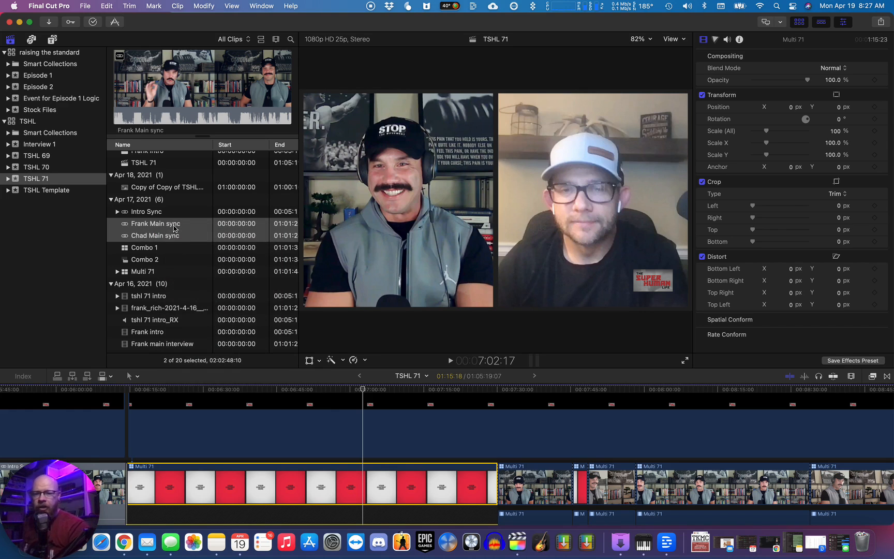
Add combo audio to the selection and create an audio-synchronized multicam clip named Combo 3 in the TSHL 71 event
scroll(181, 242, down, 3)
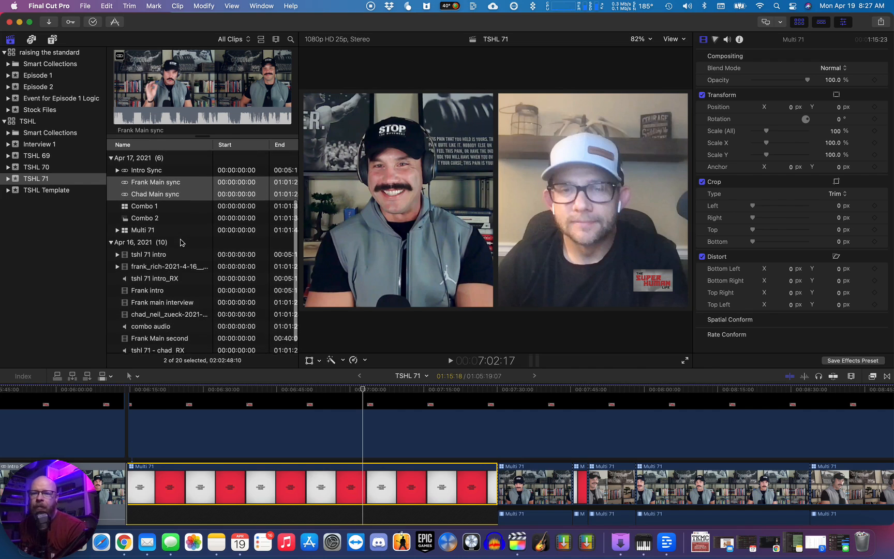
super+click(152, 326)
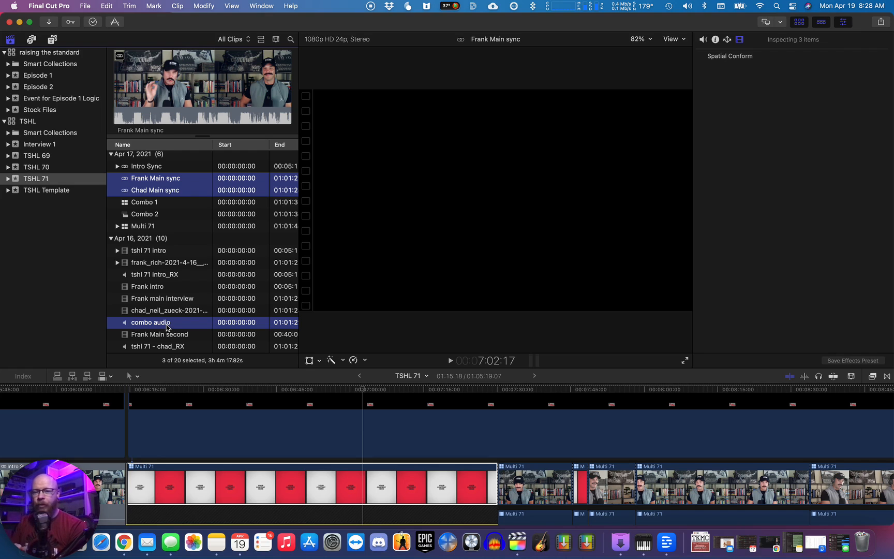
right_click(176, 193)
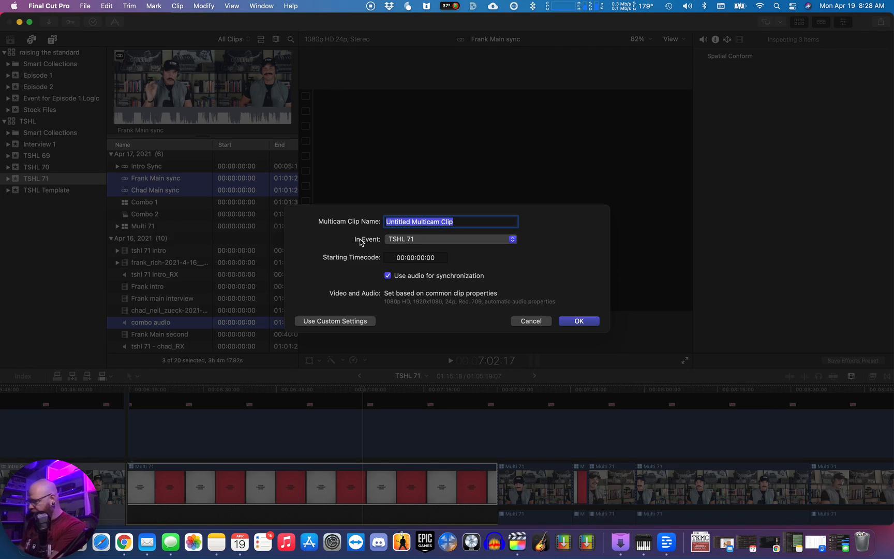
text(Combo 3)
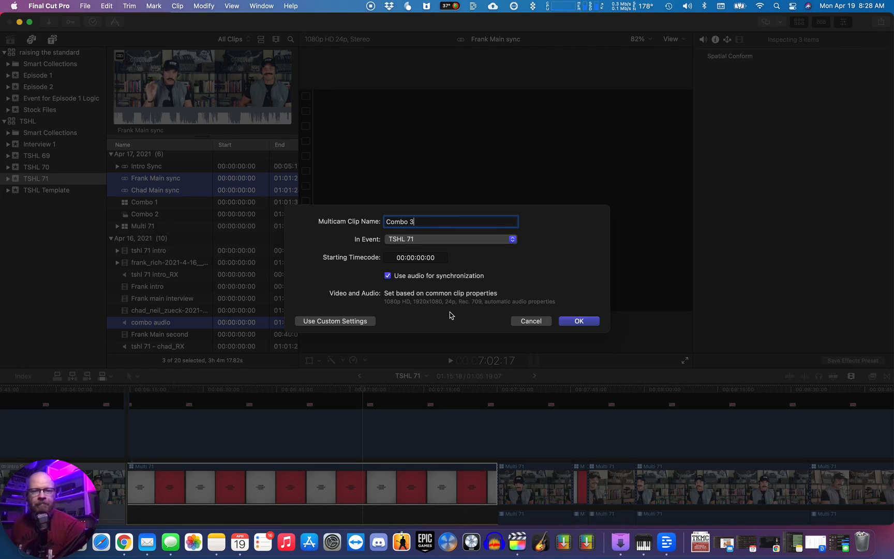
click(579, 321)
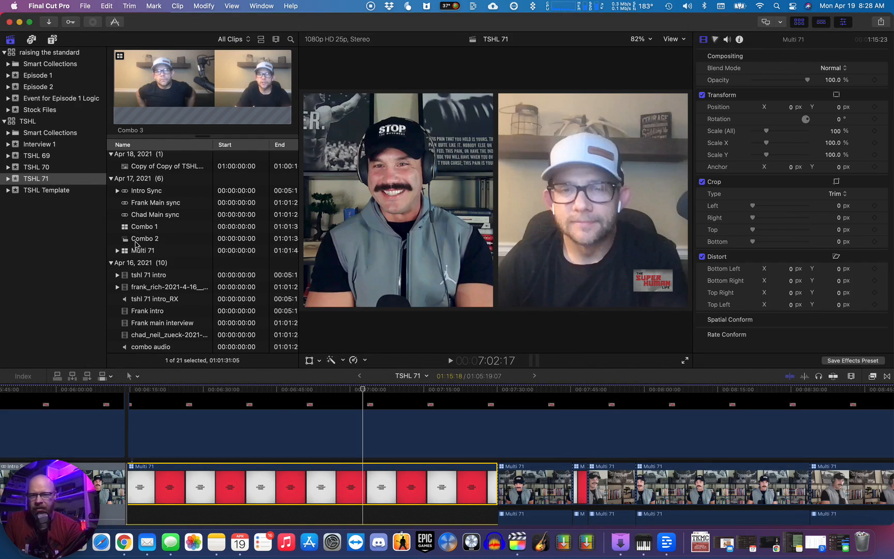
Open the Combo 3 multicam clip and enlarge the timeline area to view its three angles
scroll(158, 239, up, 5)
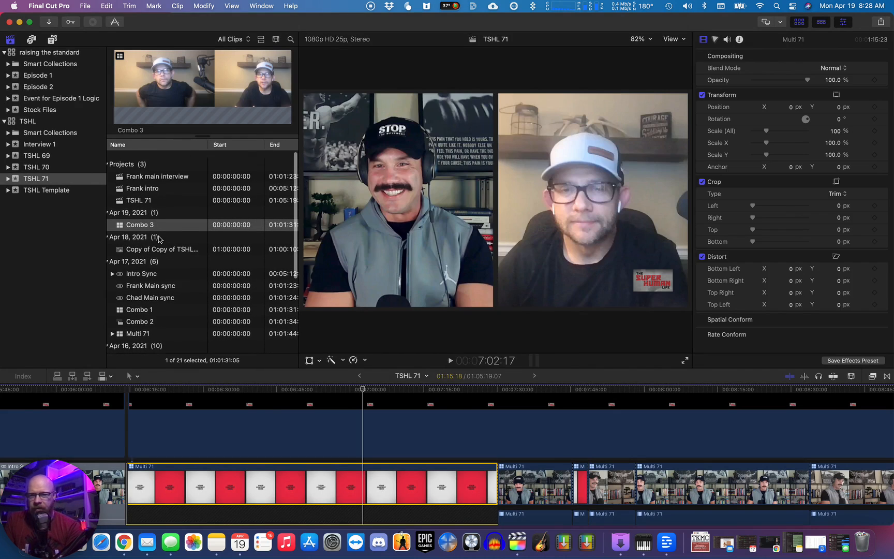
double_click(135, 218)
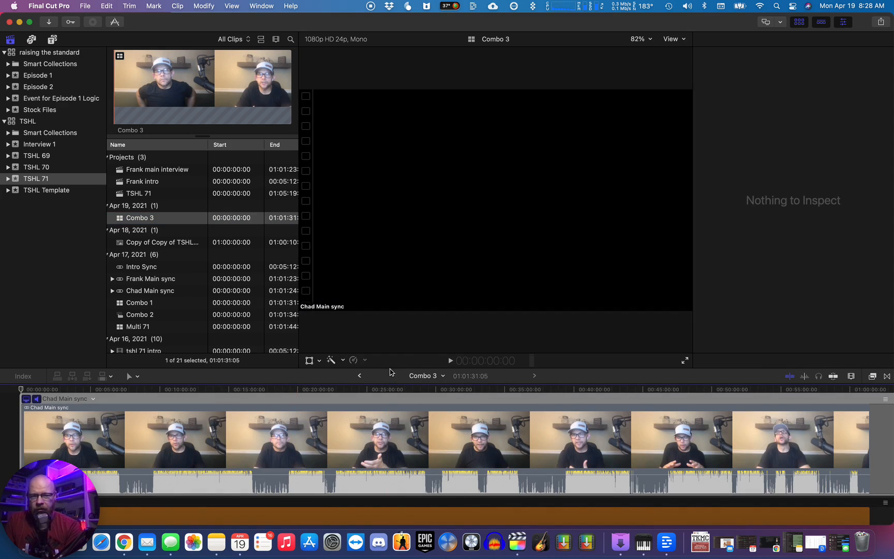
drag(390, 368, 399, 232)
scroll(295, 397, down, 3)
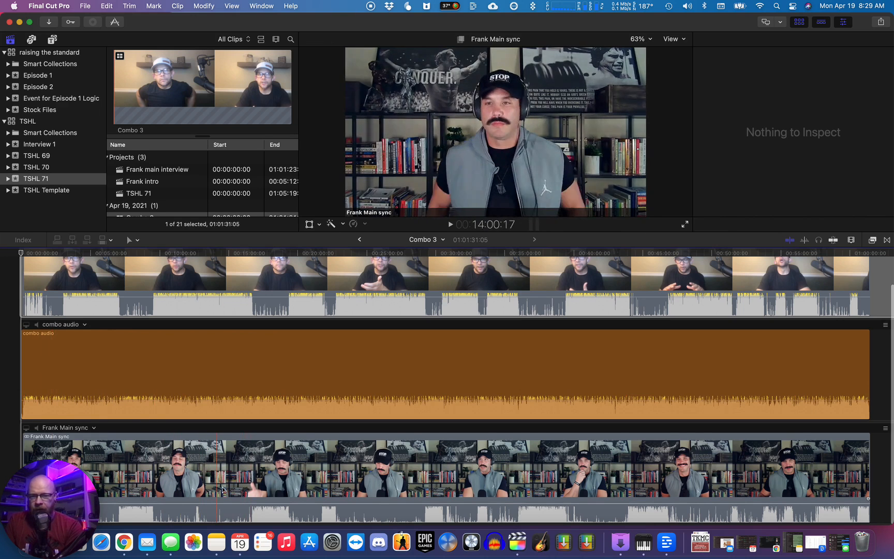
scroll(230, 315, up, 3)
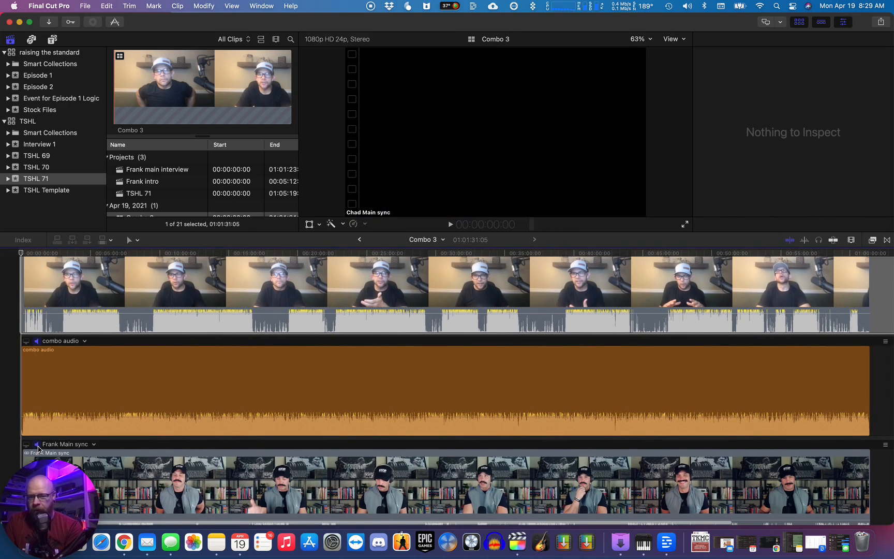
Play Combo 3 from about 38:05 and again from about 56:34 to check the sync between angles
click(586, 253)
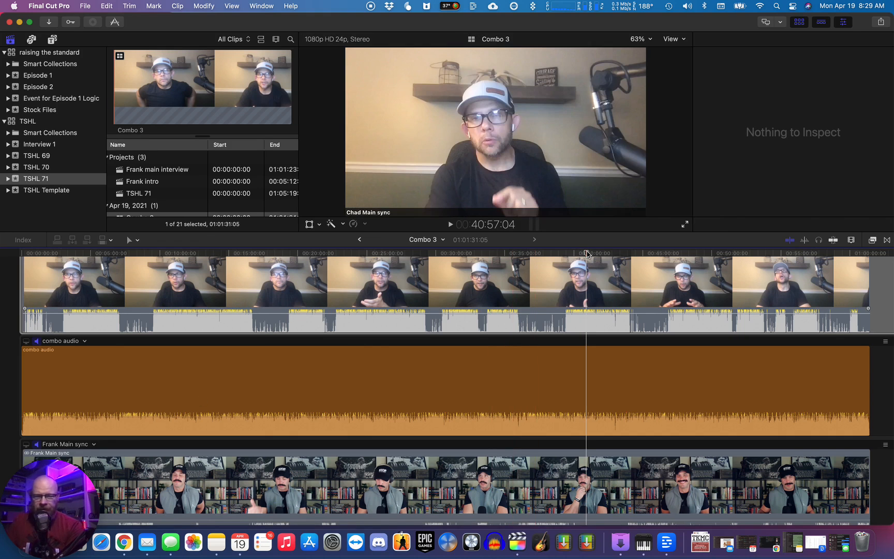
drag(586, 254, 547, 255)
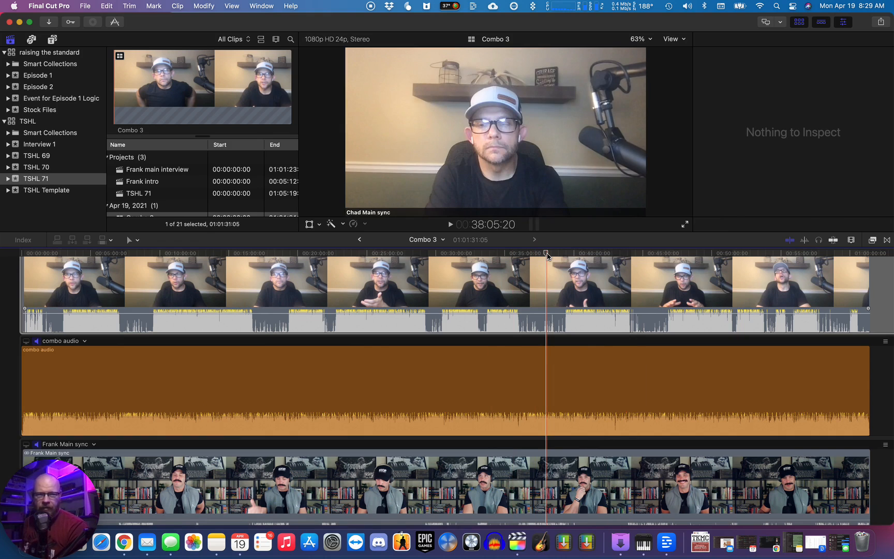
key(space)
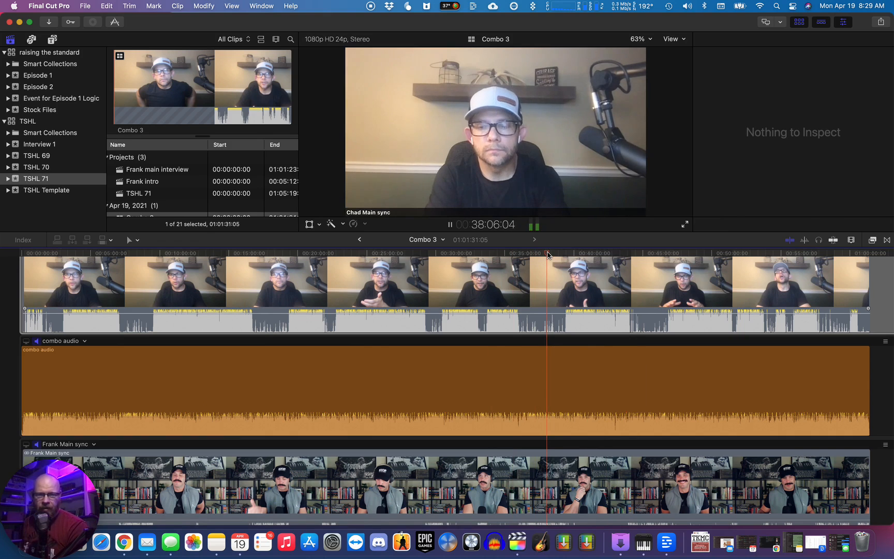
key(space)
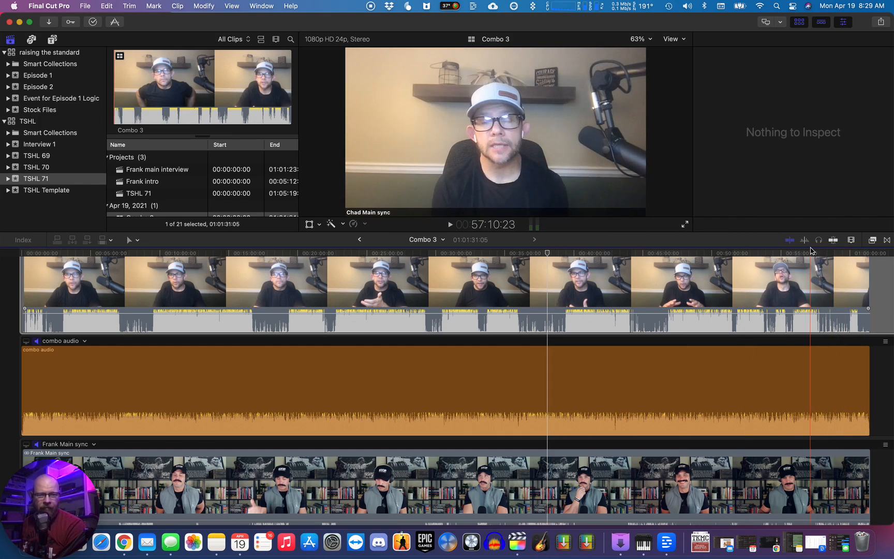
click(802, 253)
key(space)
key(space)
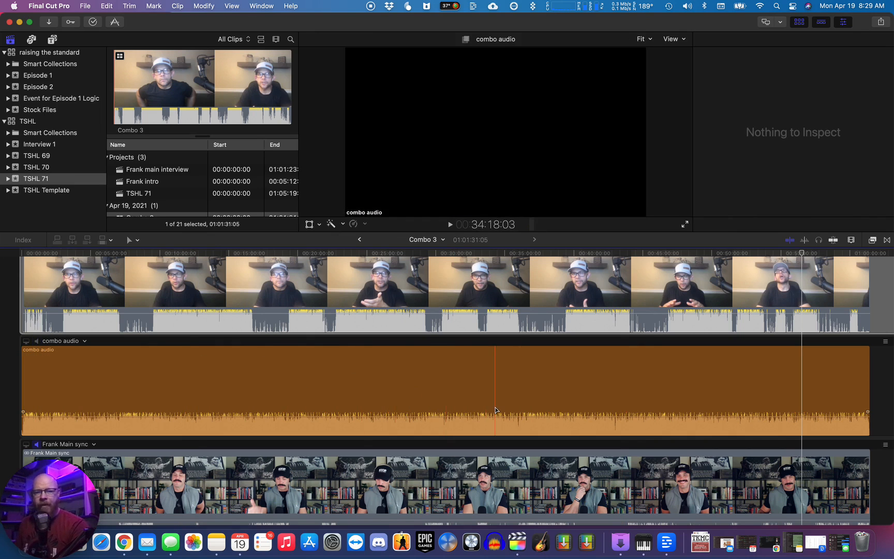
Delete the combo audio angle from the Combo 3 multicam clip
click(85, 341)
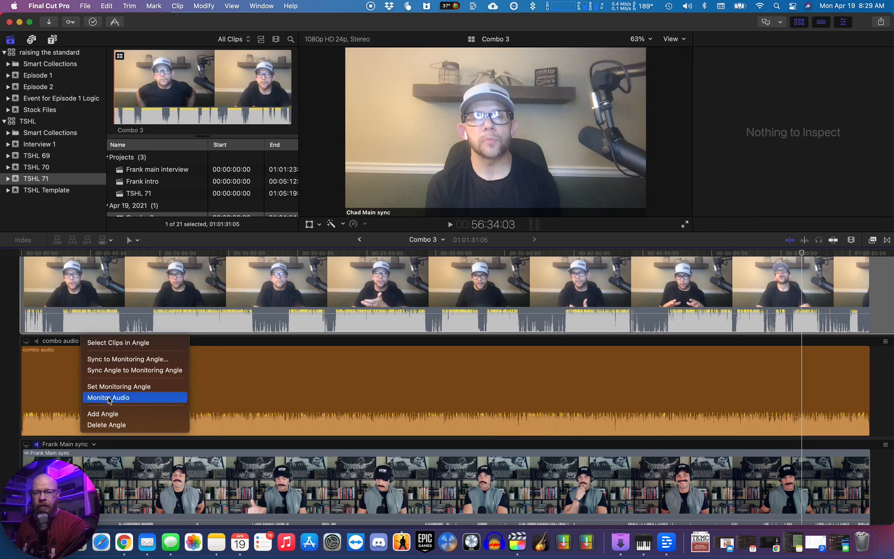
click(105, 424)
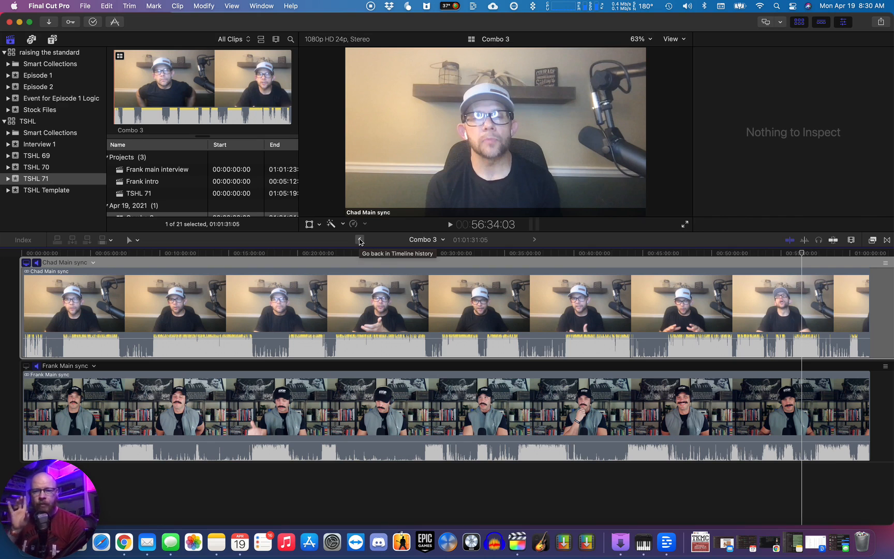
Return to the TSHL 71 project and create a compound clip named Combo 4 from Combo 3 in the TSHL 71 event
click(359, 240)
scroll(146, 187, down, 1)
scroll(146, 187, up, 1)
scroll(146, 187, down, 2)
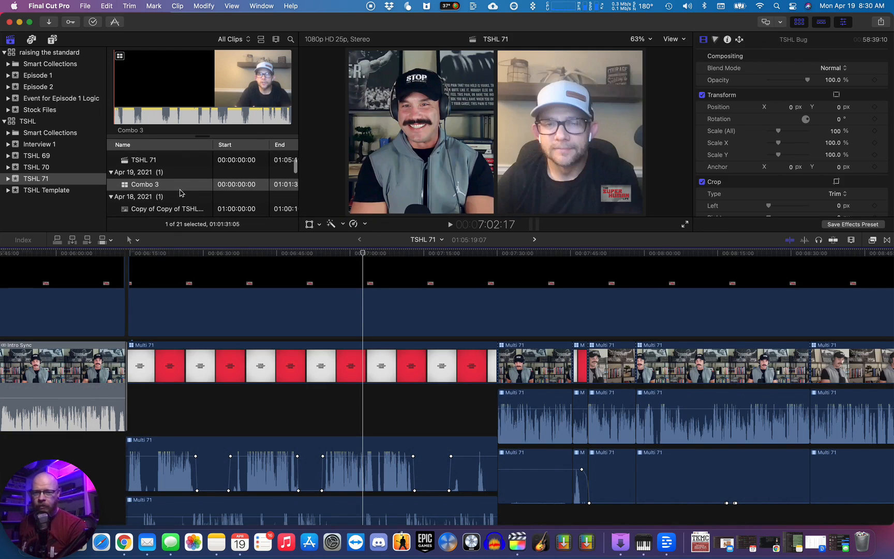
right_click(133, 188)
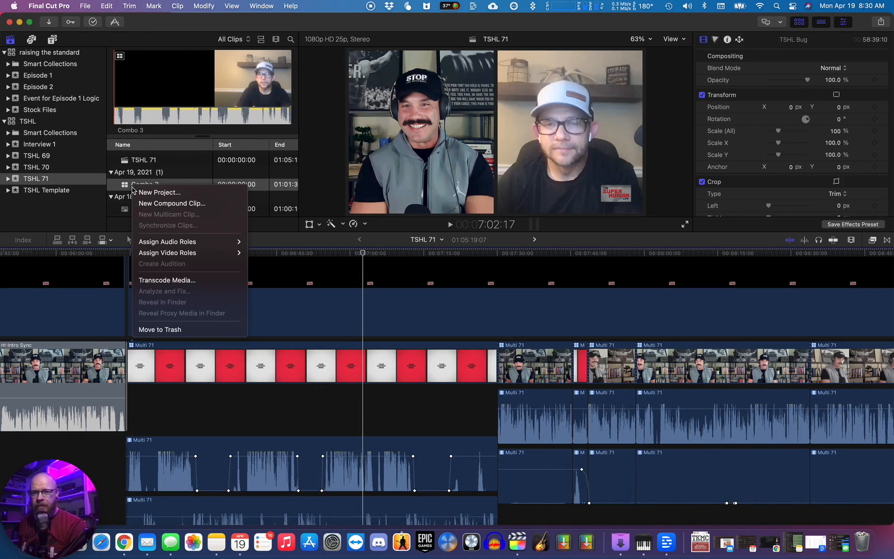
click(168, 204)
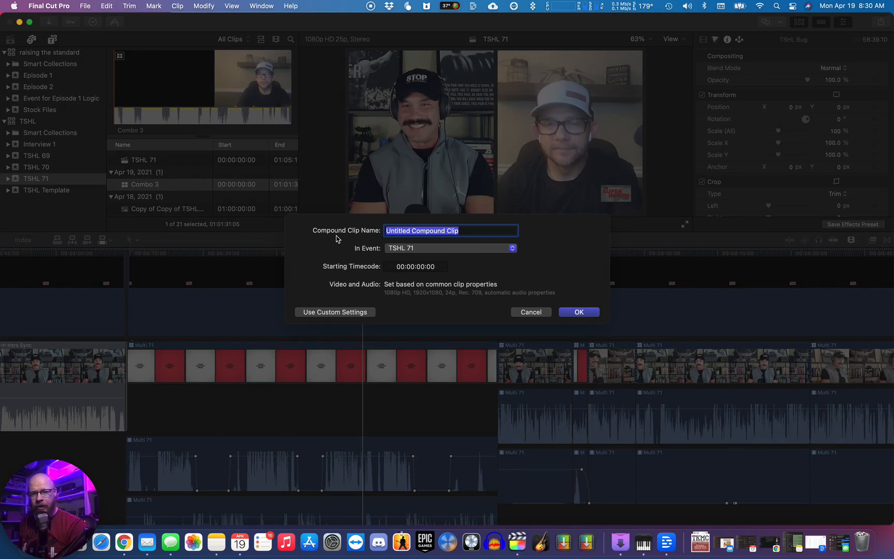
text(Combo 4)
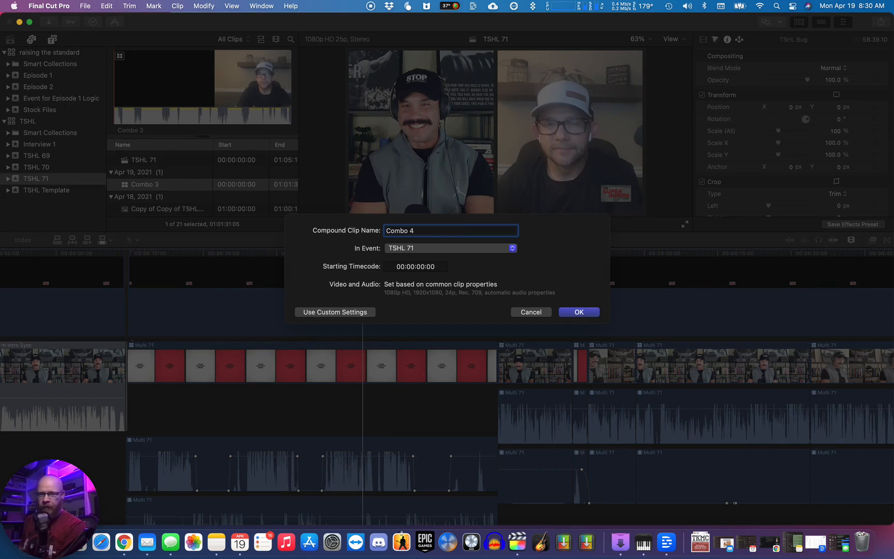
key(Return)
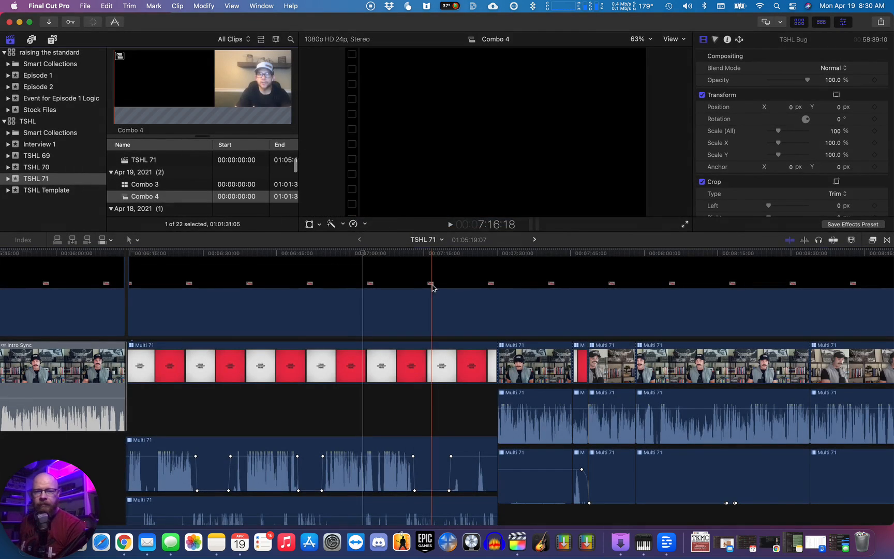
Open Combo 4 and duplicate its Combo 3 clip as a connected clip directly beneath the original, aligned at the same start
double_click(127, 199)
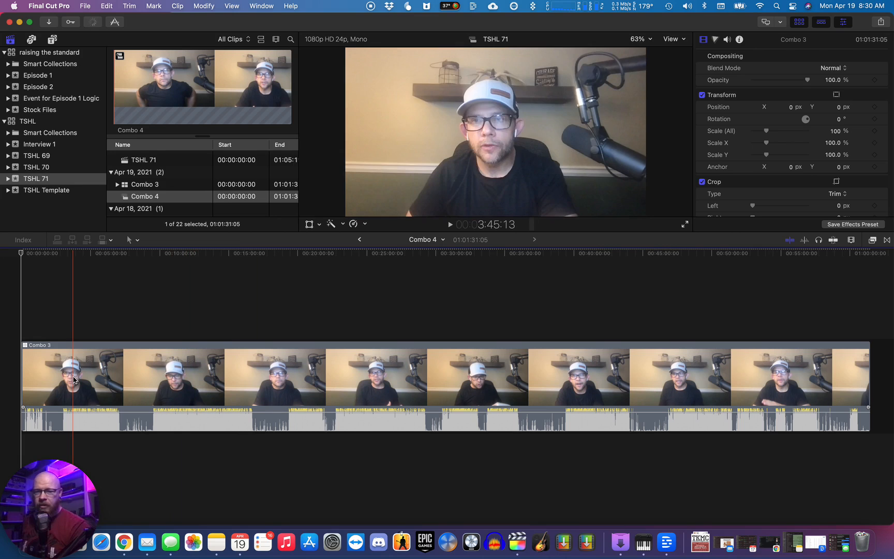
drag(77, 382, 88, 480)
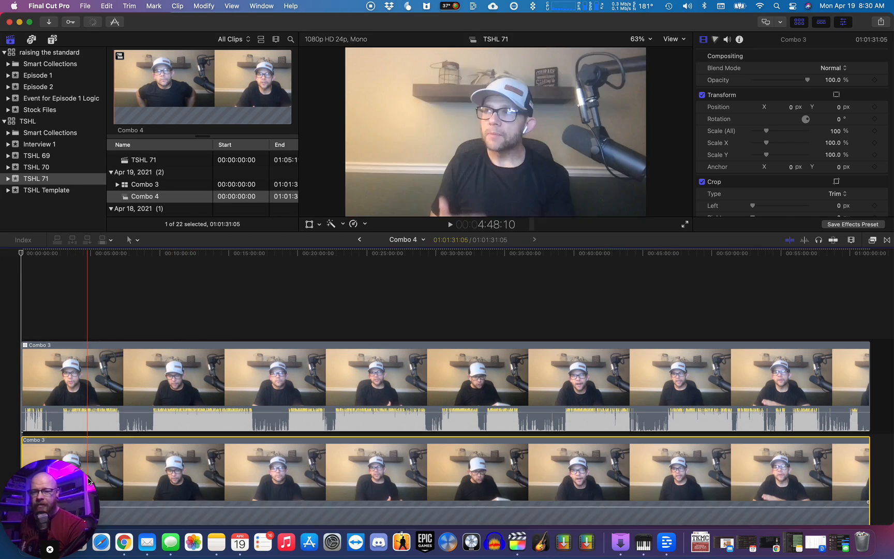
key(super+equal)
key(super+equal)
scroll(115, 480, left, 5)
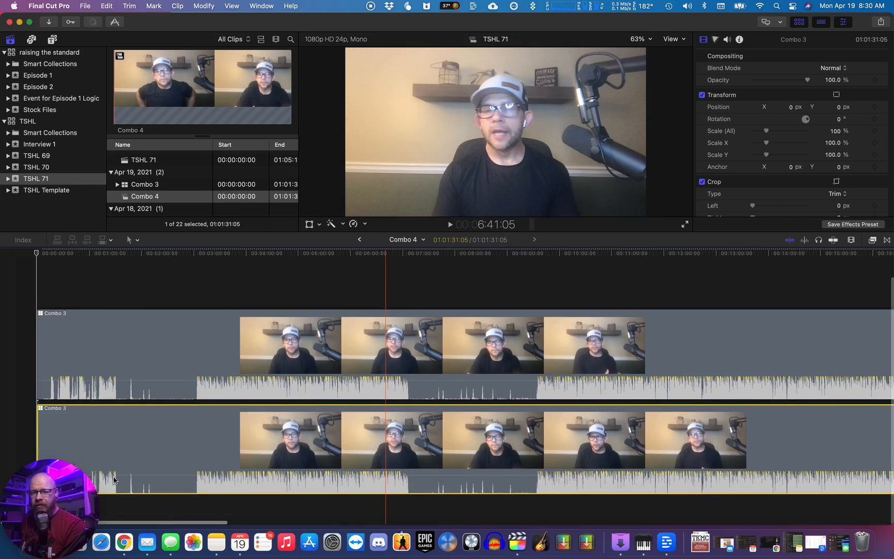
key(super+equal)
scroll(114, 480, left, 7)
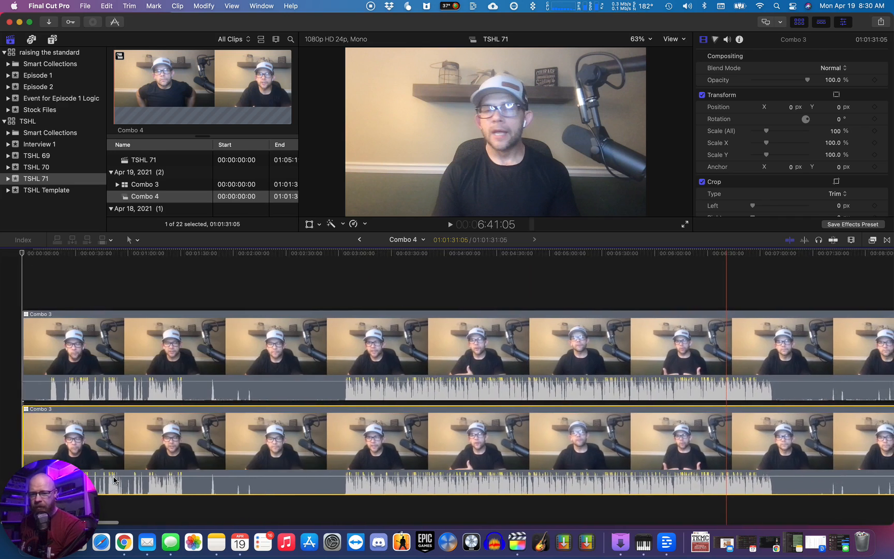
key(super+equal)
key(super+equal)
key(super+equal)
scroll(114, 480, left, 15)
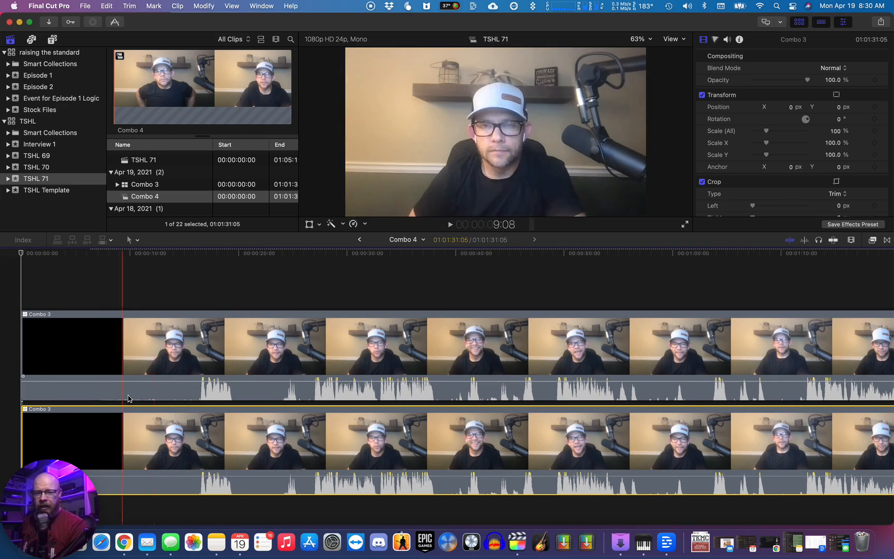
Switch the upper Combo 3 clip's active video and audio angles to the Main sync of the person in the black cap
right_click(257, 312)
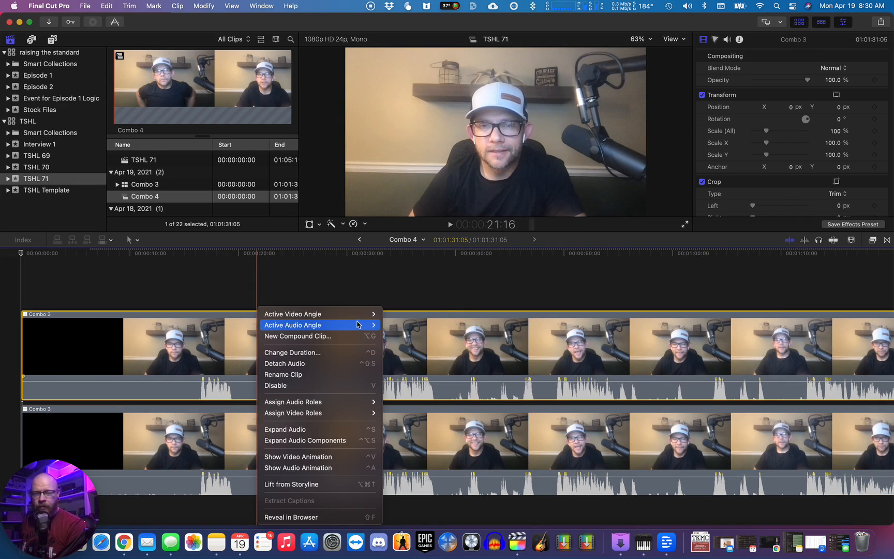
mouse_move(352, 314)
click(419, 326)
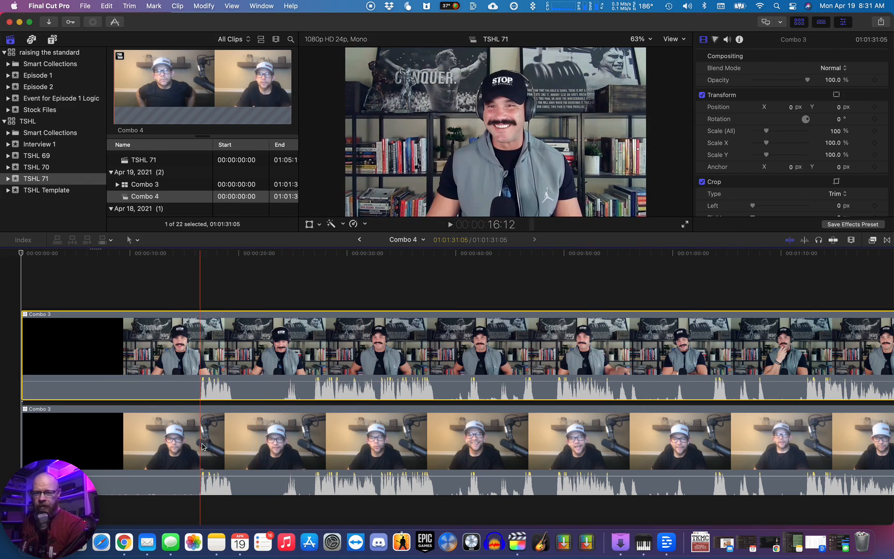
right_click(204, 352)
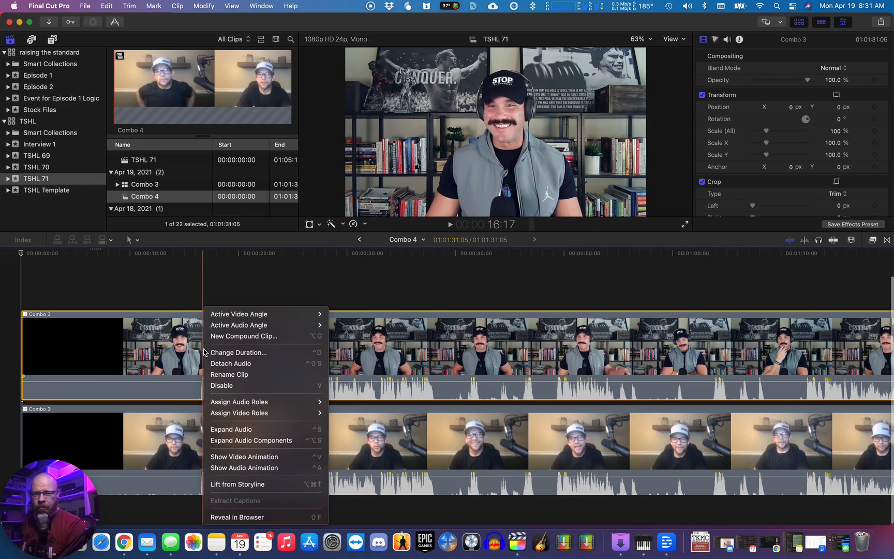
mouse_move(299, 326)
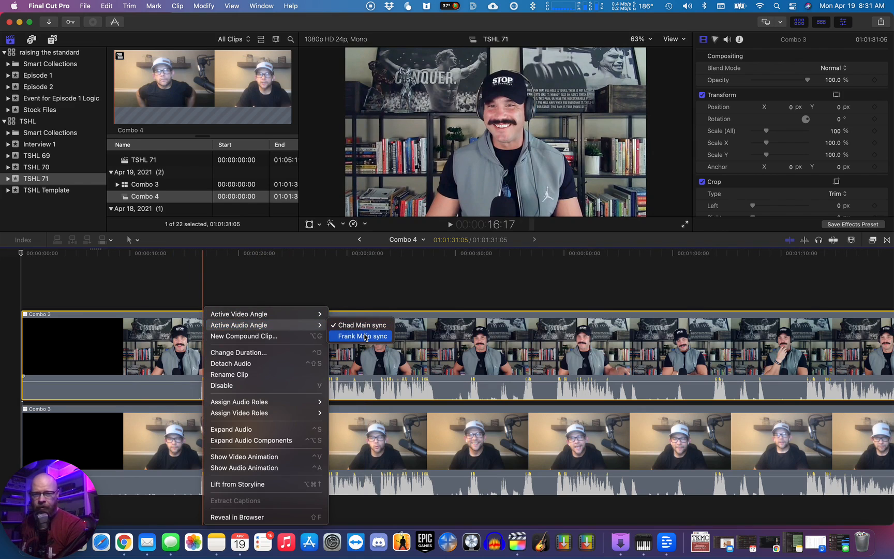
click(364, 336)
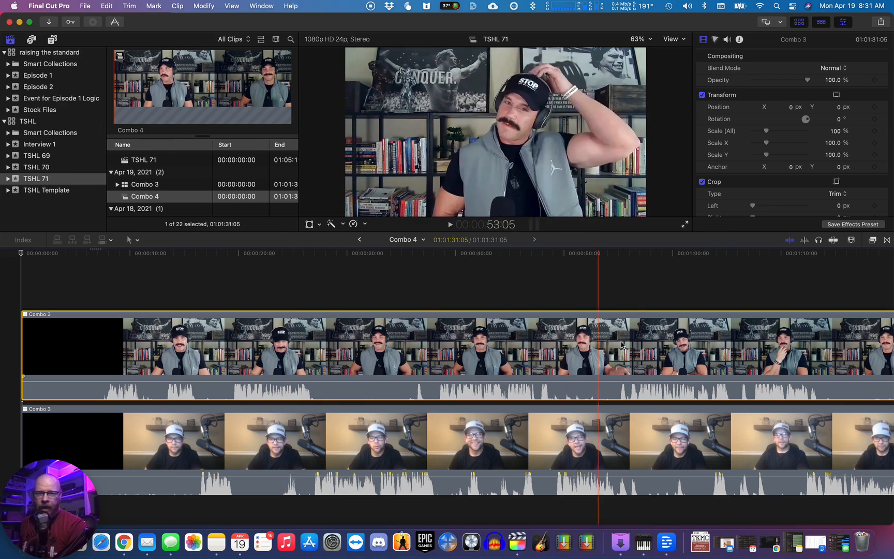
Add the Basic Grid 10 title from LenoFX Grids above the two Combo 3 clips at the very start of Combo 4
click(130, 132)
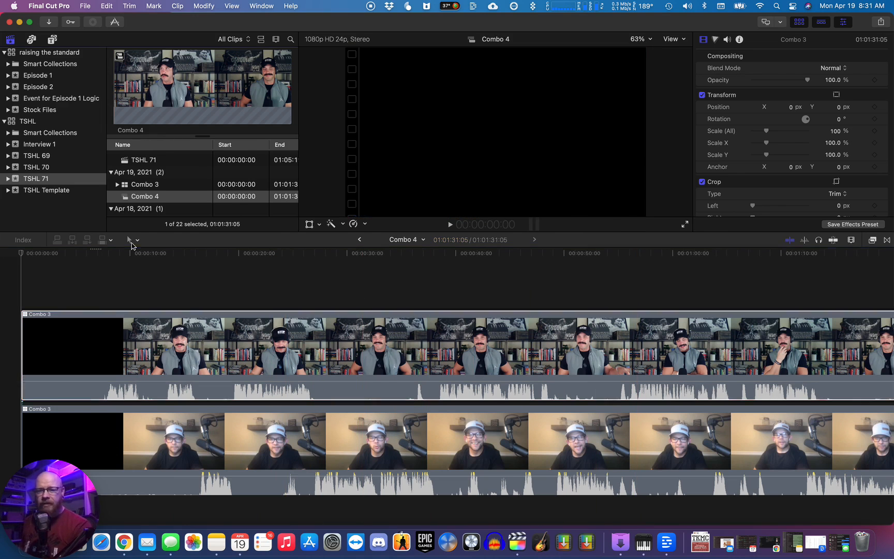
click(261, 386)
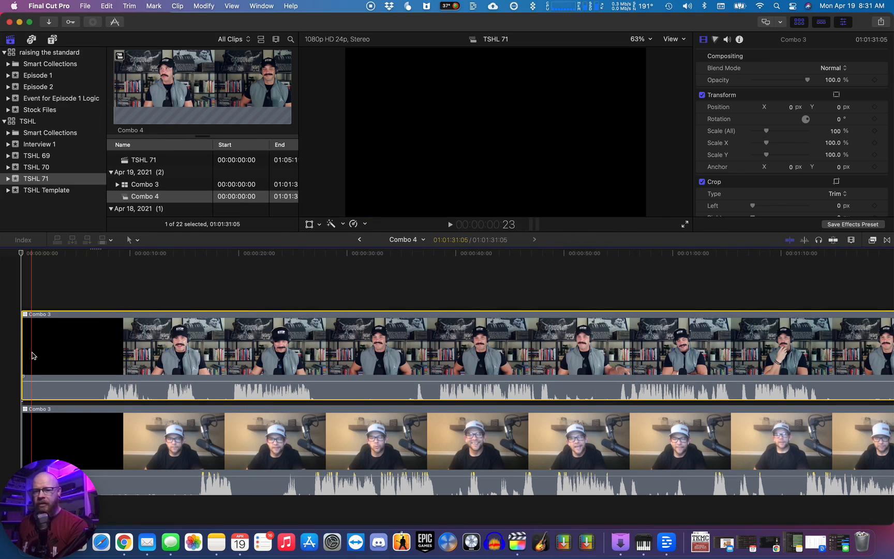
key(super+equal)
key(super+equal)
key(super+equal)
key(super+equal)
key(super+equal)
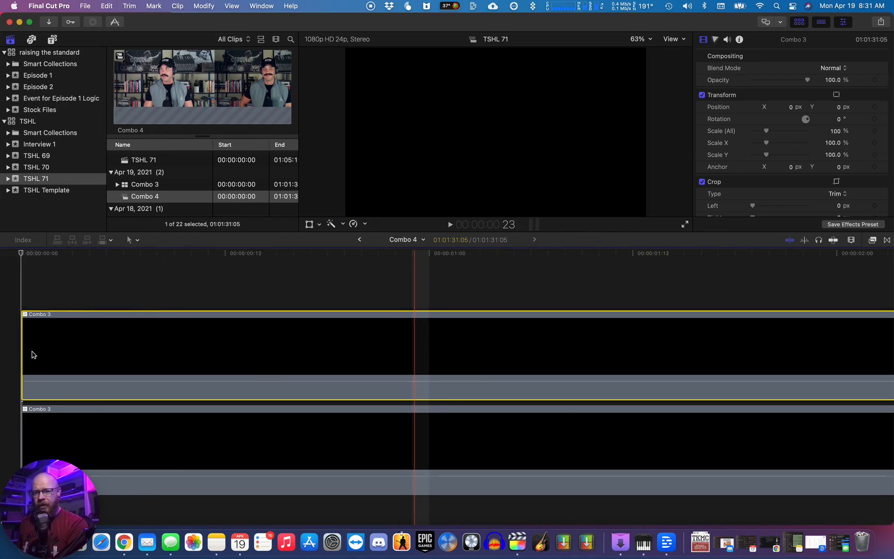
key(super+equal)
key(super+equal)
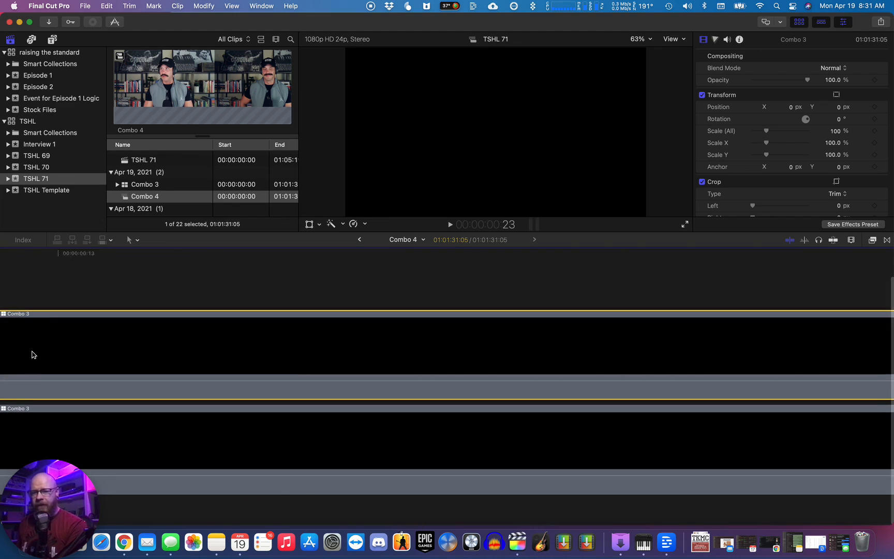
key(Home)
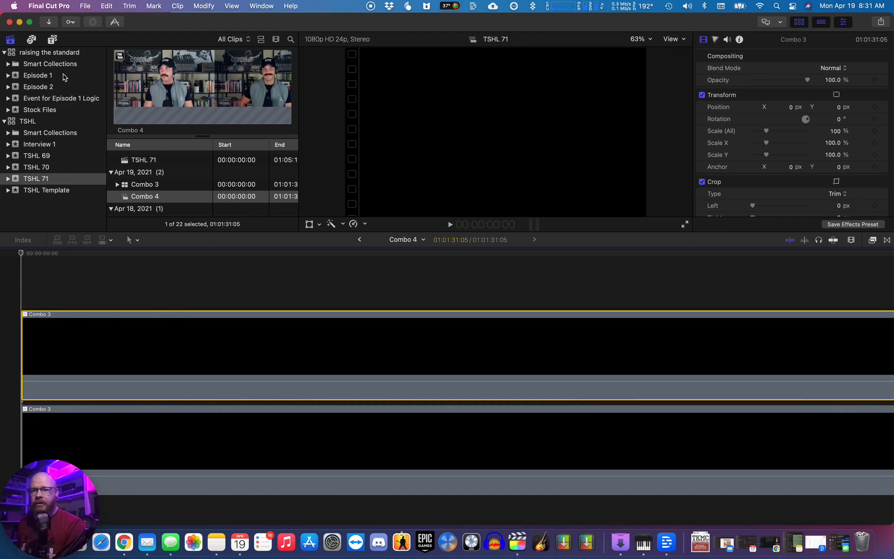
click(52, 40)
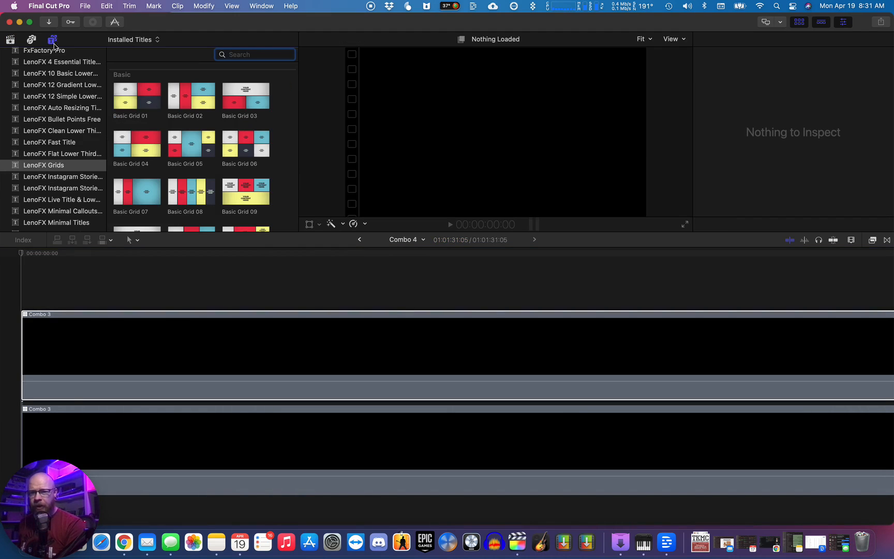
scroll(189, 188, down, 7)
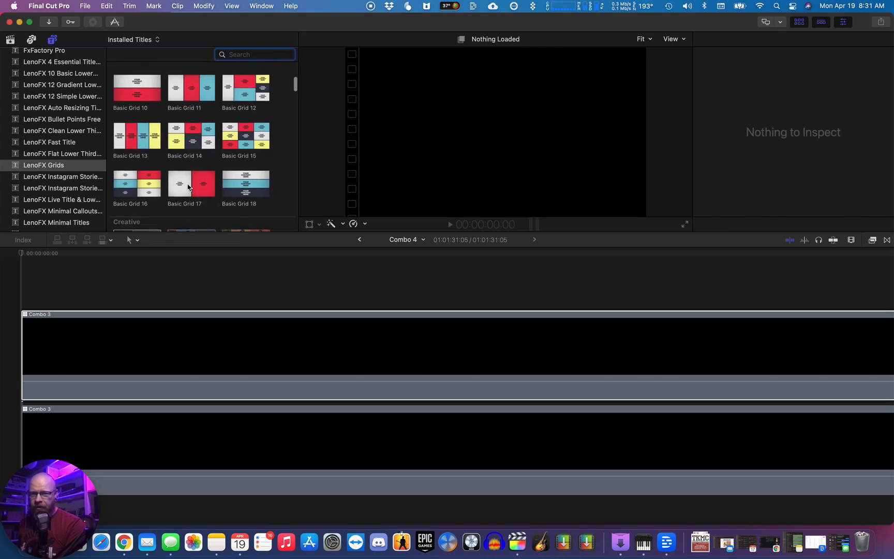
scroll(201, 159, up, 3)
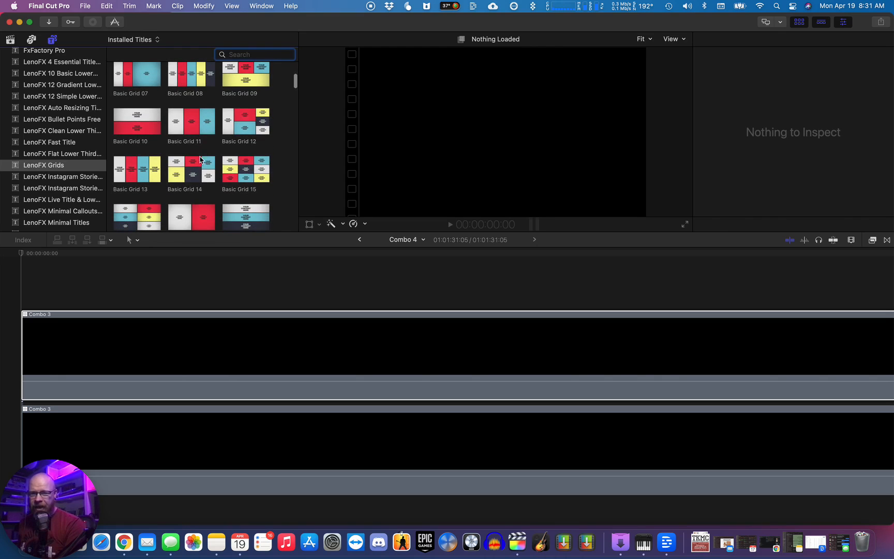
drag(140, 115, 74, 296)
click(75, 301)
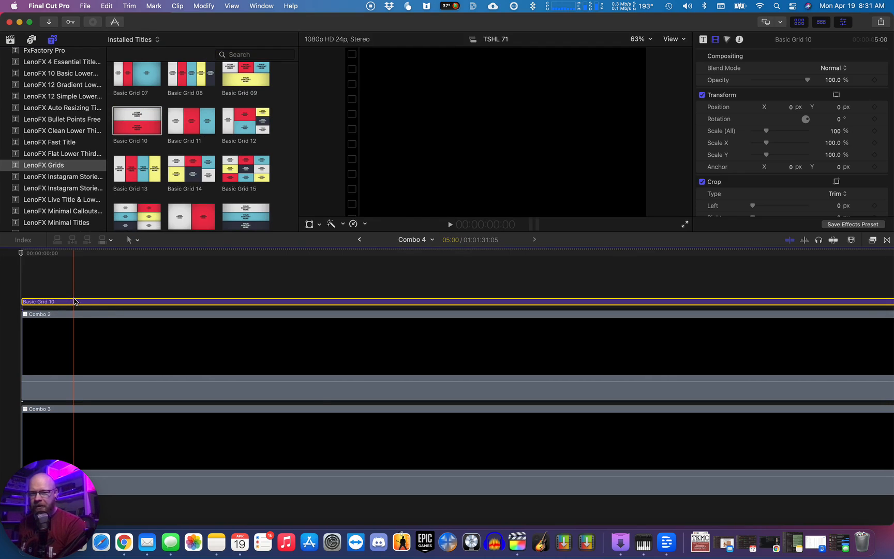
Set the Basic Grid 10 title's duration to 1:01:31:05
right_click(75, 301)
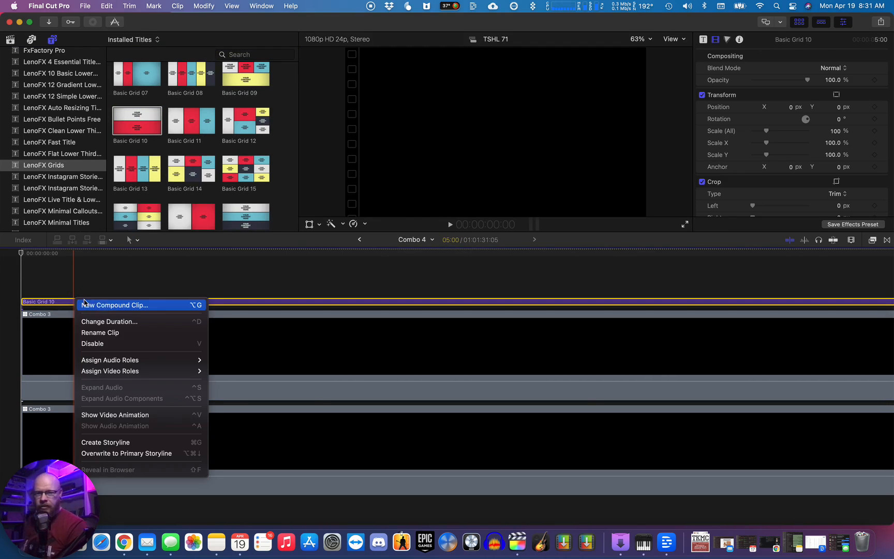
click(108, 323)
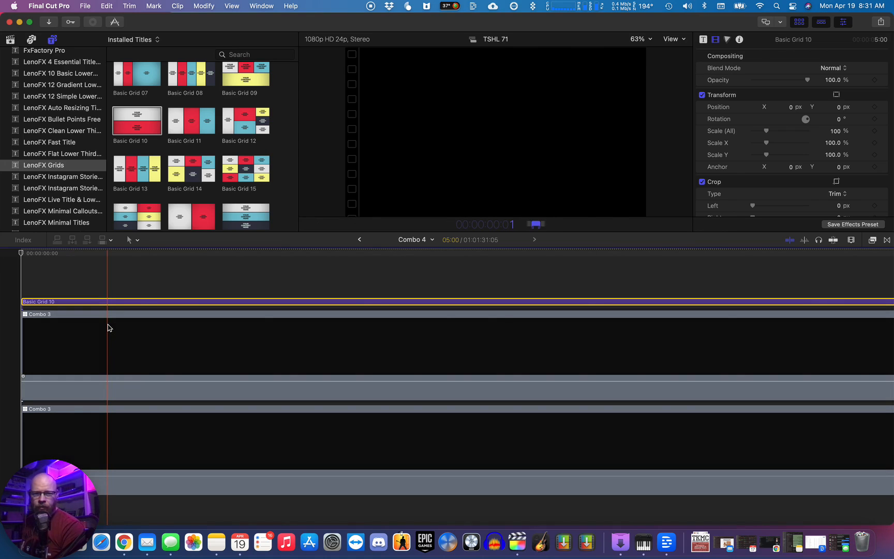
text(1:01:31:05)
key(Return)
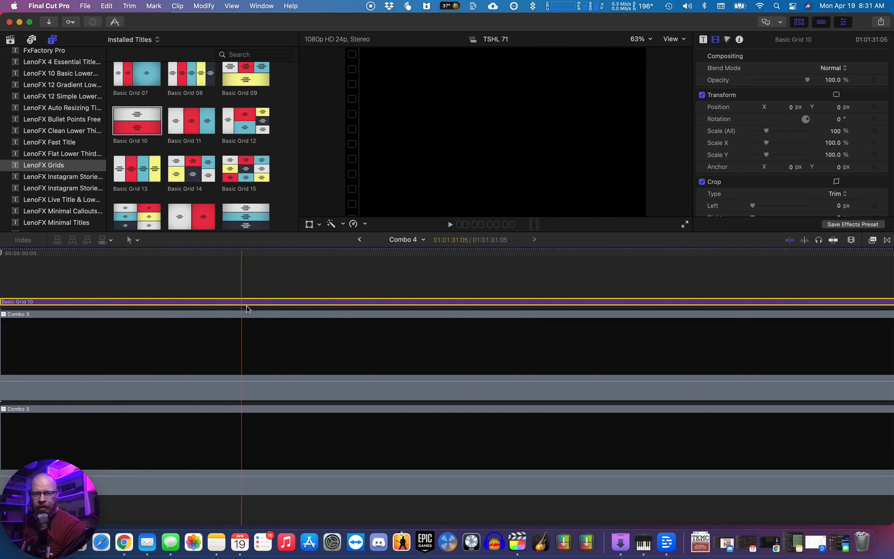
scroll(111, 299, left, 2)
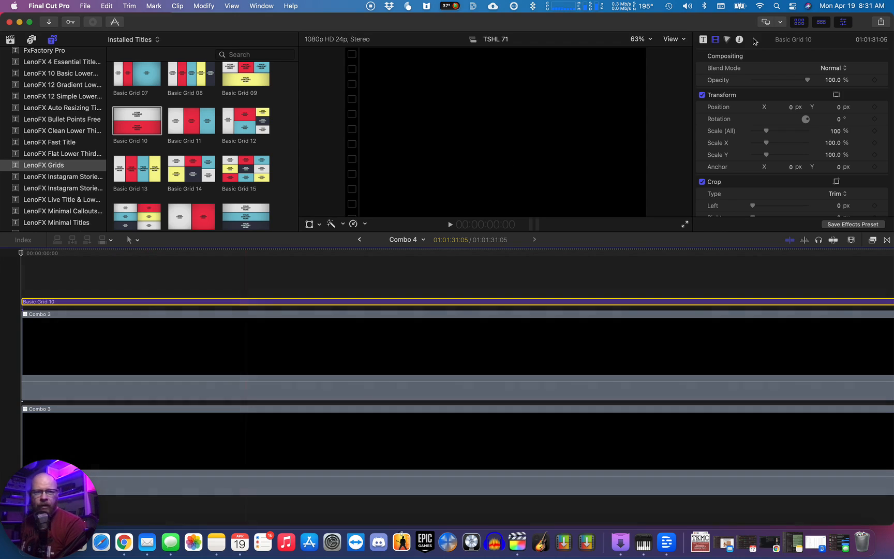
Assign the upper Combo 3 clip to Drop Zone 1 and the lower Combo 3 clip to Drop Zone 2 of Basic Grid 10
click(703, 40)
scroll(776, 179, down, 5)
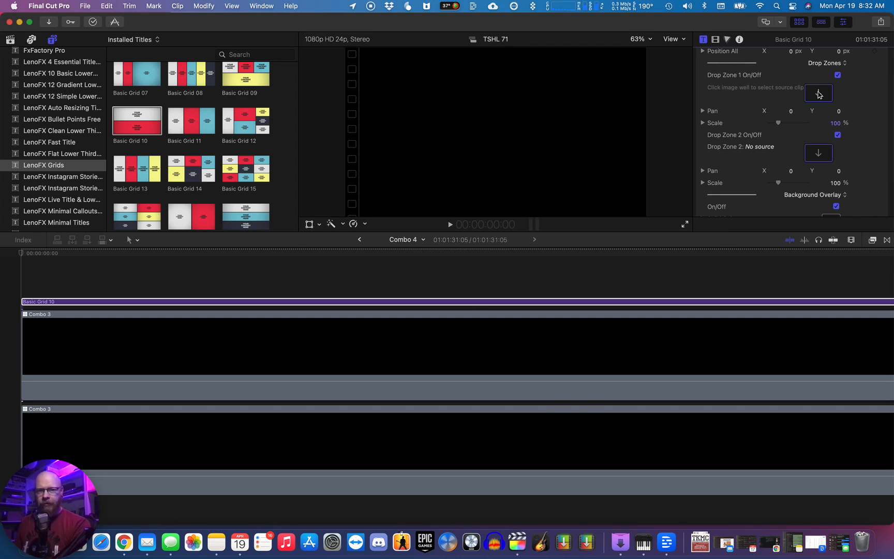
click(819, 94)
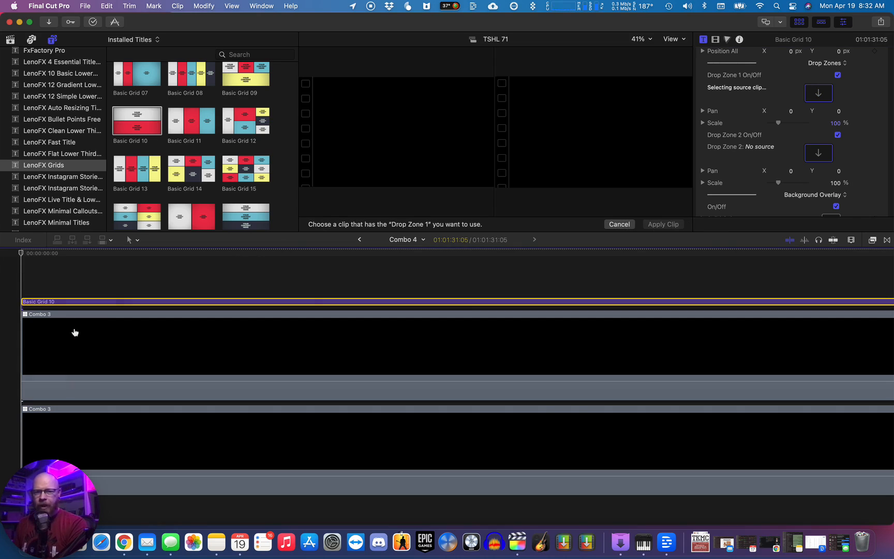
click(25, 344)
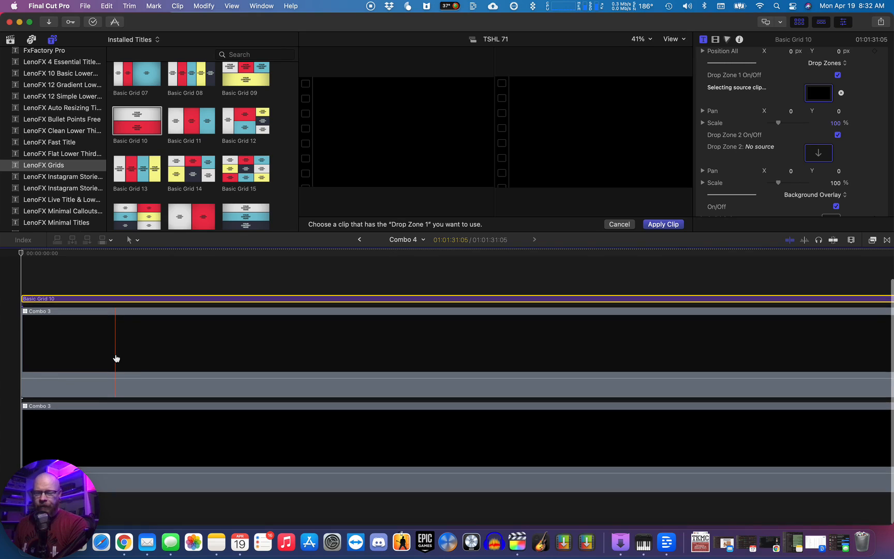
click(823, 154)
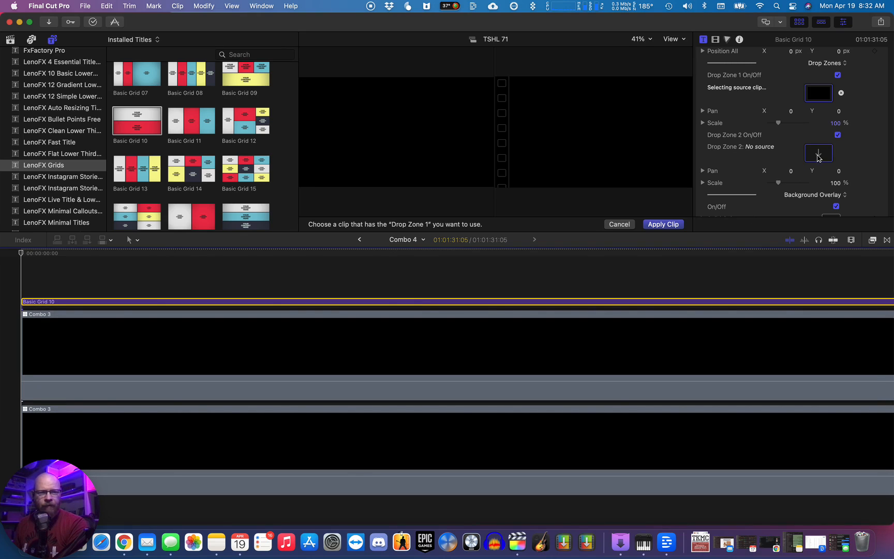
click(25, 433)
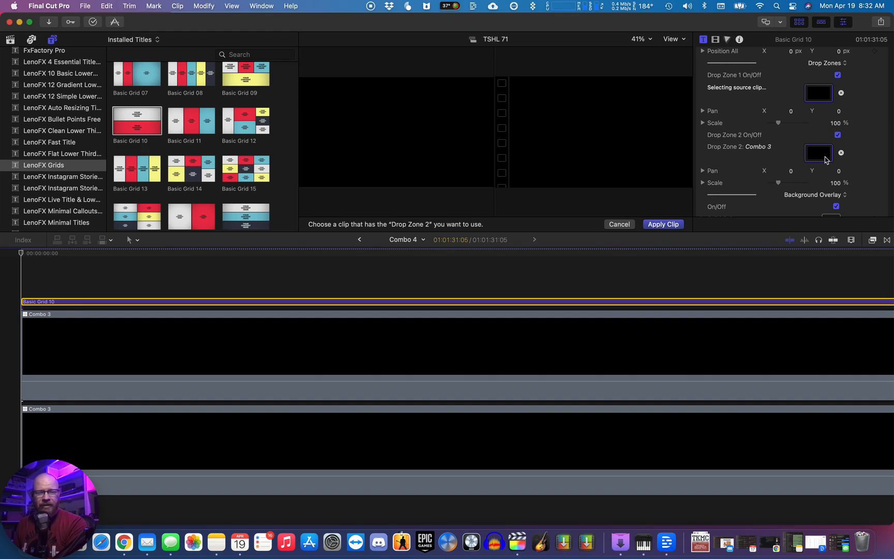
click(667, 227)
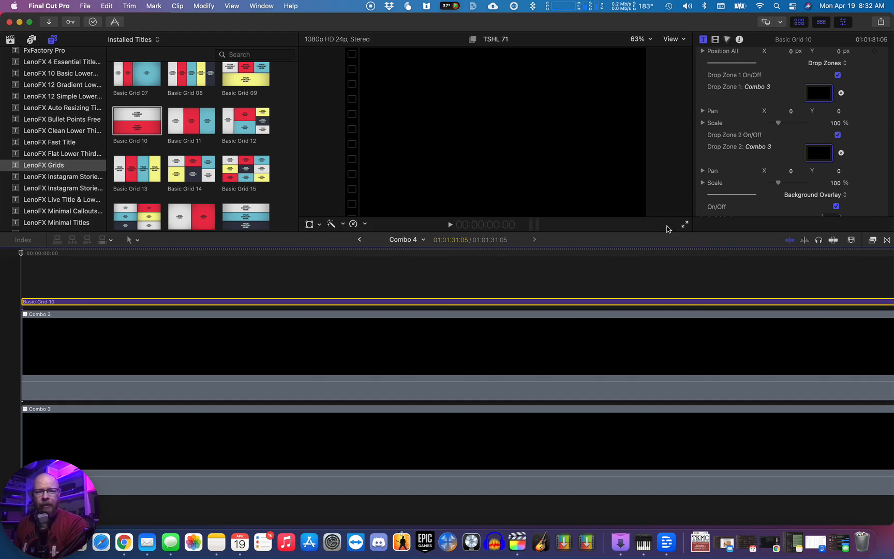
Place the playhead at 21:21 in Combo 4, where both speakers appear in the grid
key(super+minus)
key(super+minus)
key(super+minus)
key(super+minus)
key(super+minus)
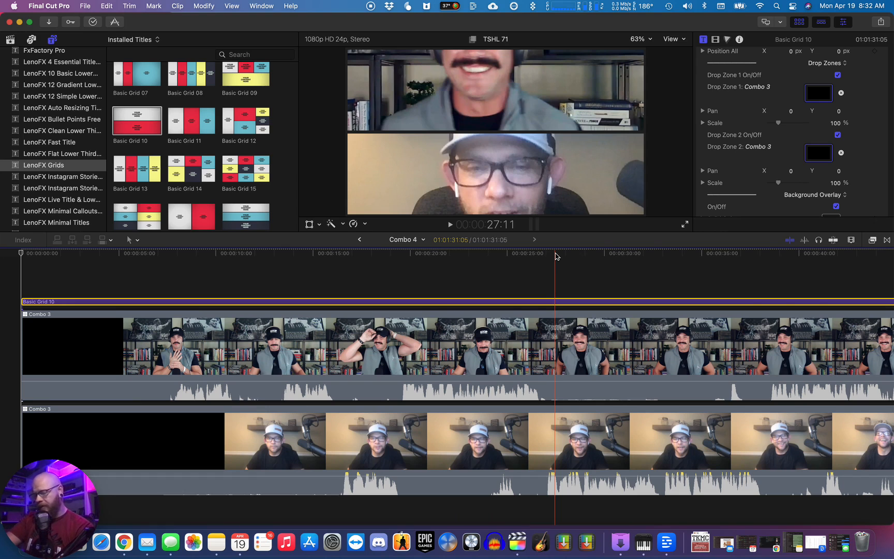
click(446, 253)
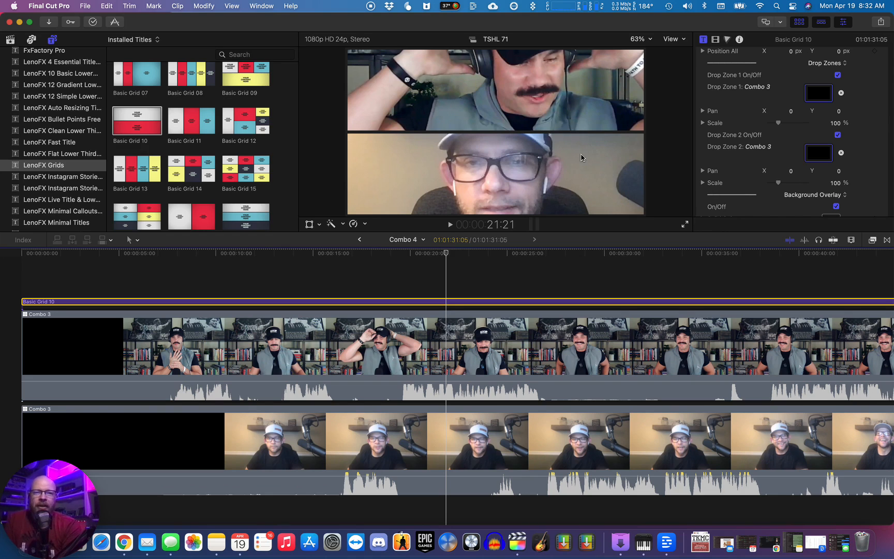
Set Drop Zone 1's scale to 57% and its pan to X -5.2 and Y -12.1
click(836, 123)
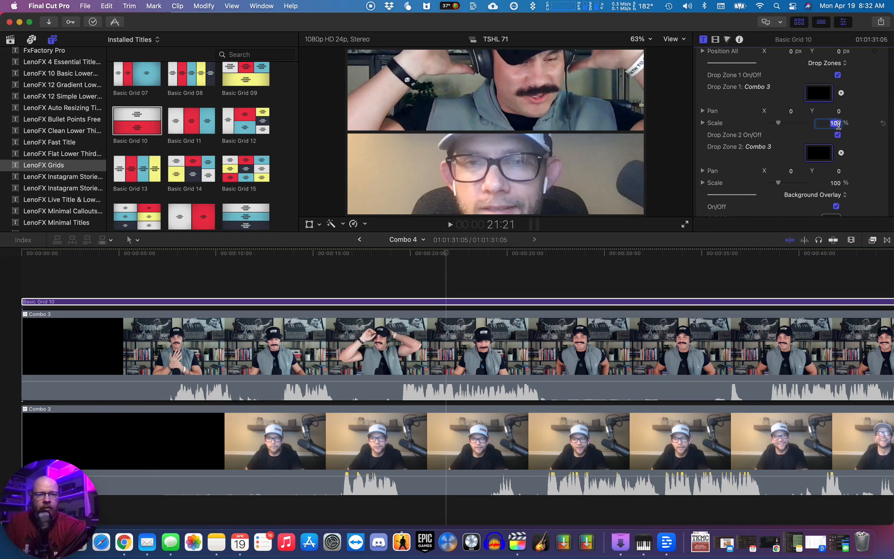
text(65)
key(Return)
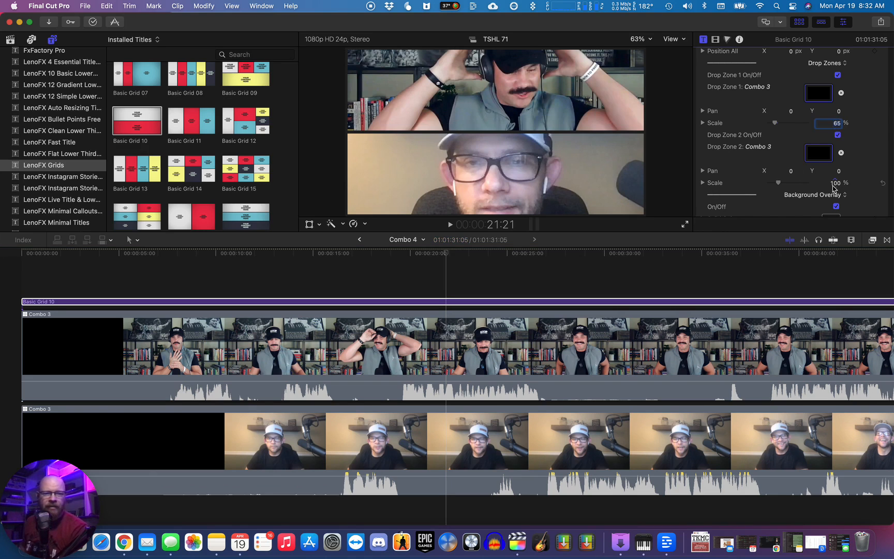
click(833, 123)
text(5)
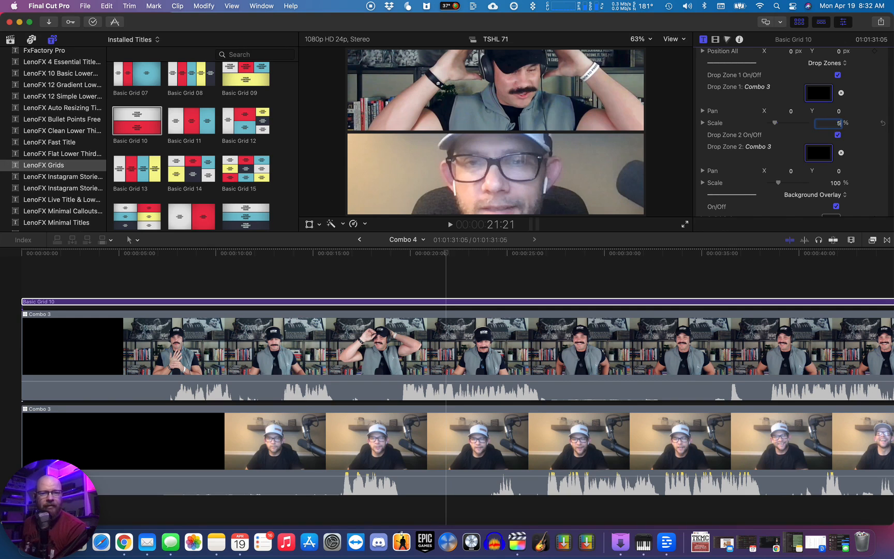
text(0)
drag(833, 111, 839, 114)
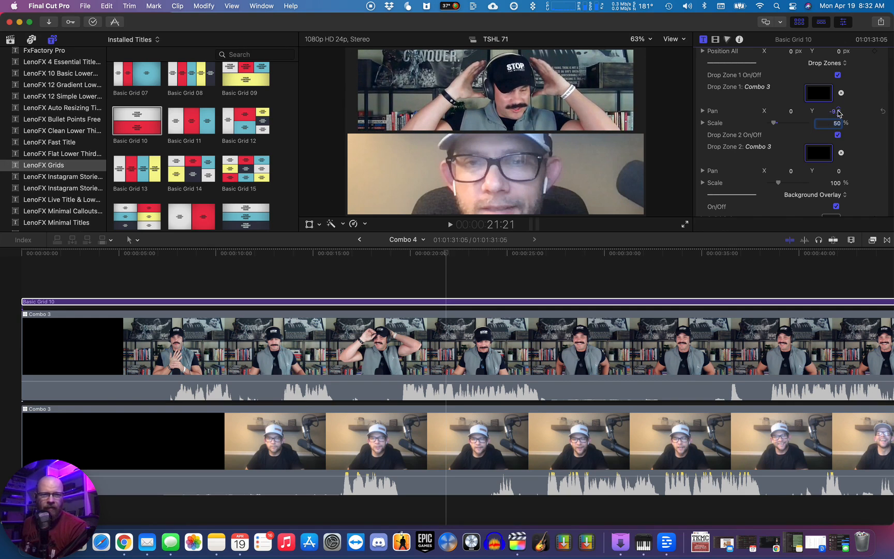
drag(775, 127, 775, 125)
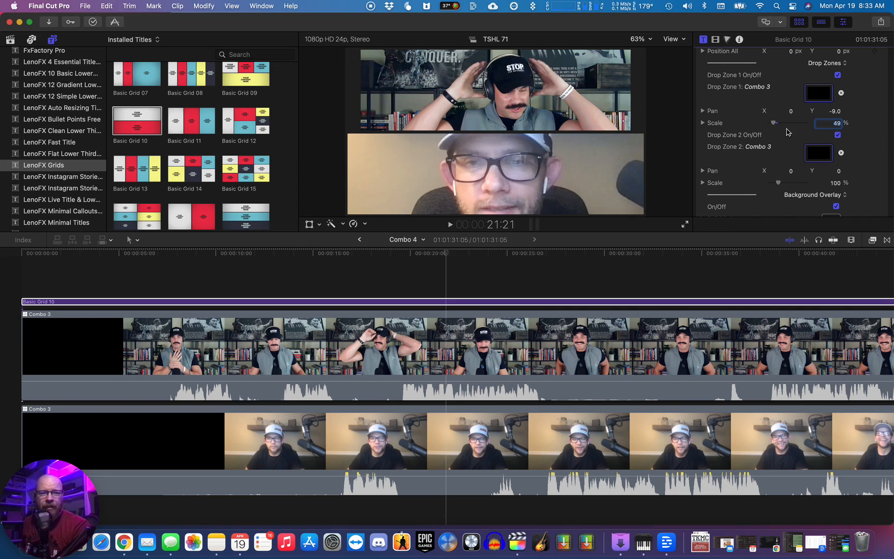
drag(774, 128, 775, 128)
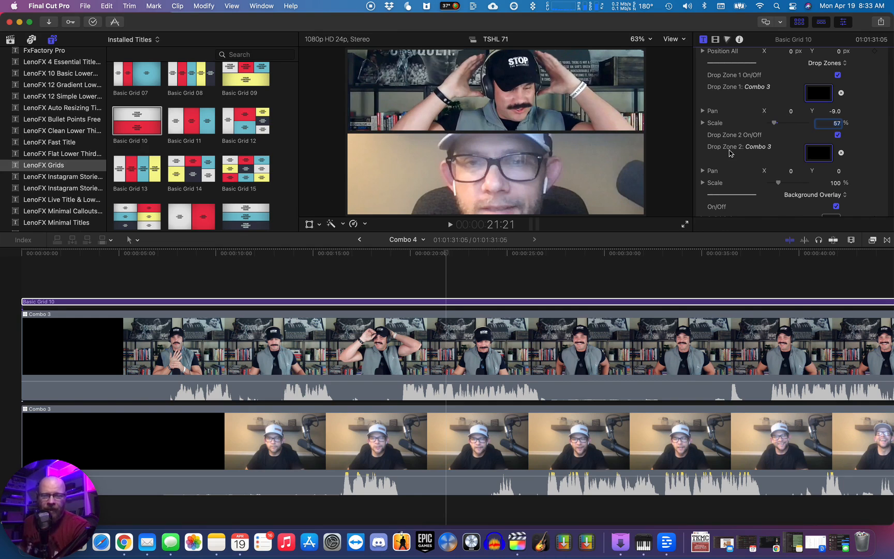
drag(834, 112, 789, 111)
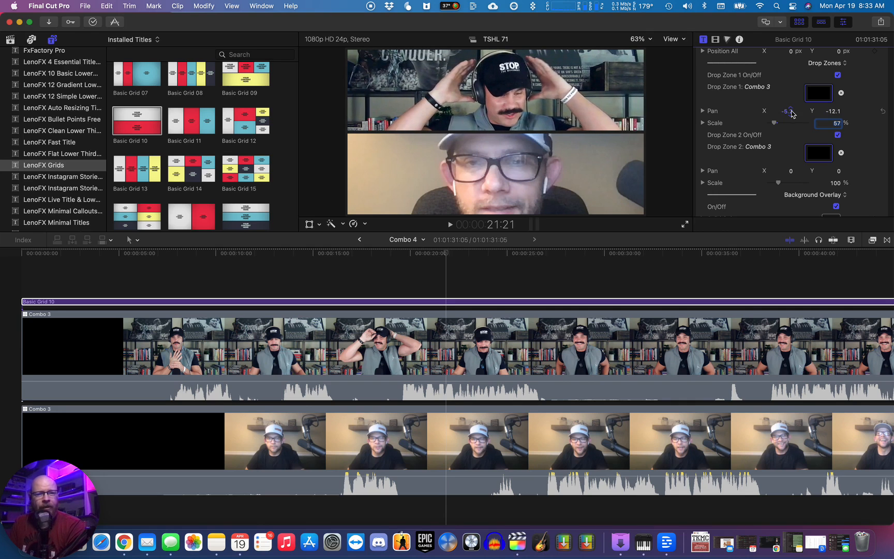
Set Drop Zone 2's scale to 57% and its pan Y to -2.4
click(837, 184)
mouse_move(837, 184)
mouse_down()
mouse_move(826, 191)
mouse_move(841, 174)
mouse_up()
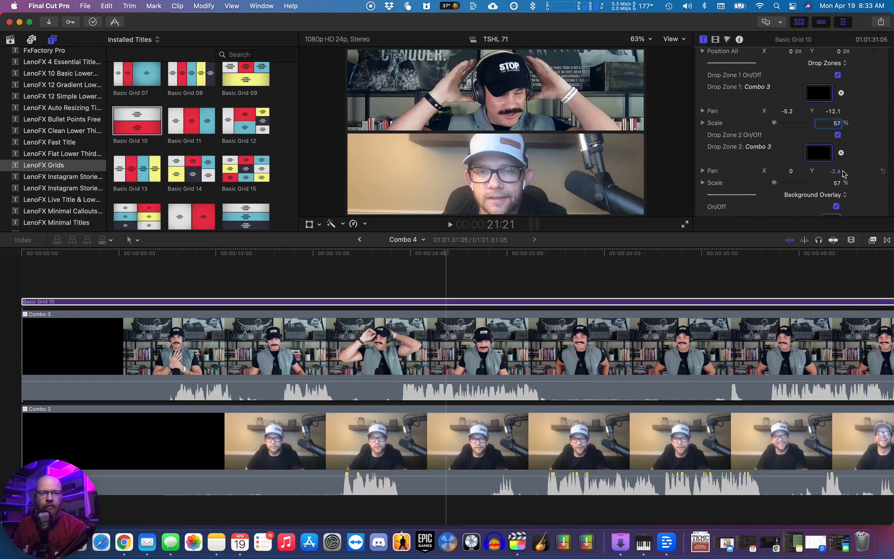
Compare the grid with its Background Overlay switched off and on, leaving the overlay on
scroll(854, 166, down, 5)
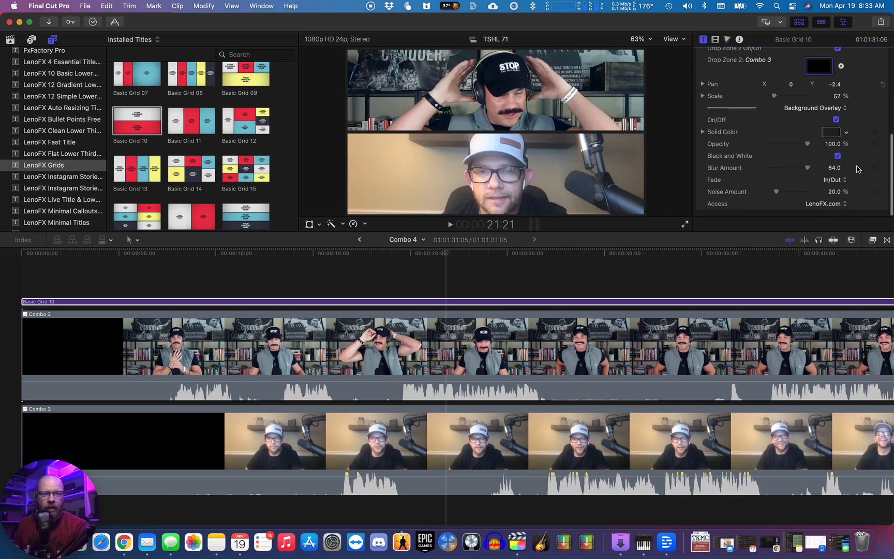
click(836, 121)
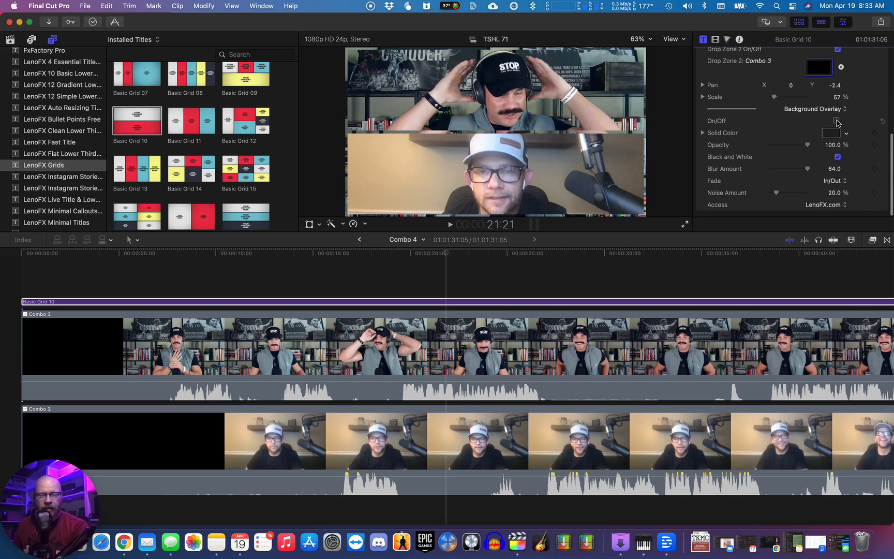
click(837, 121)
click(836, 122)
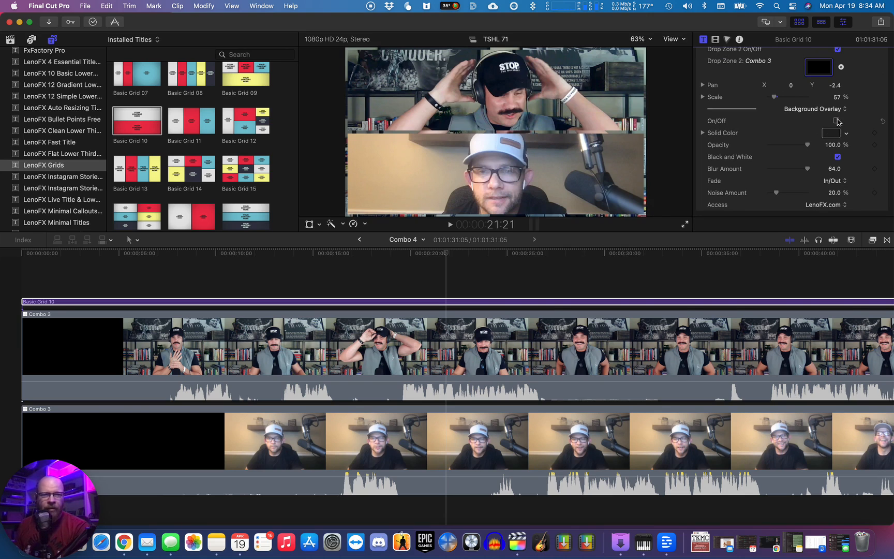
click(836, 121)
click(837, 121)
click(836, 121)
click(836, 121)
click(836, 121)
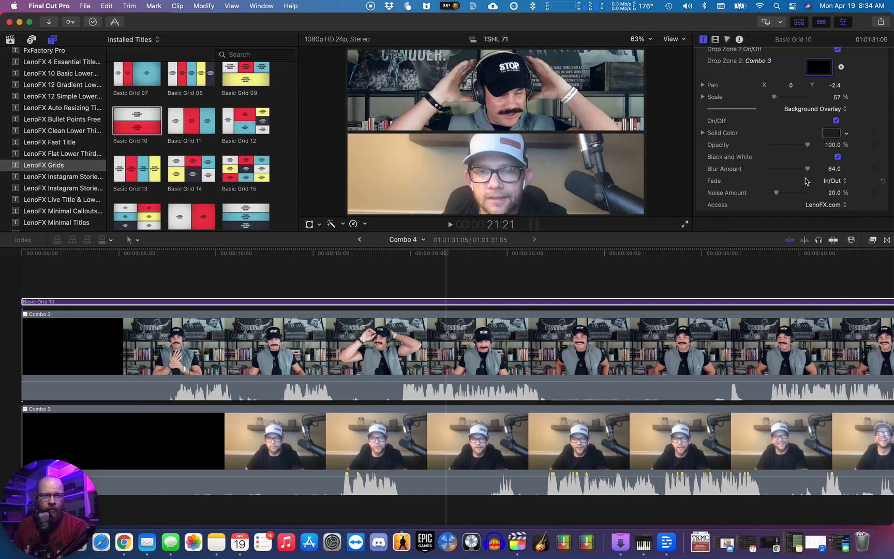
Turn off Build In and Build Out for the Basic Grid 10 title, keeping its roundness at 0
scroll(804, 180, up, 5)
drag(767, 118, 732, 115)
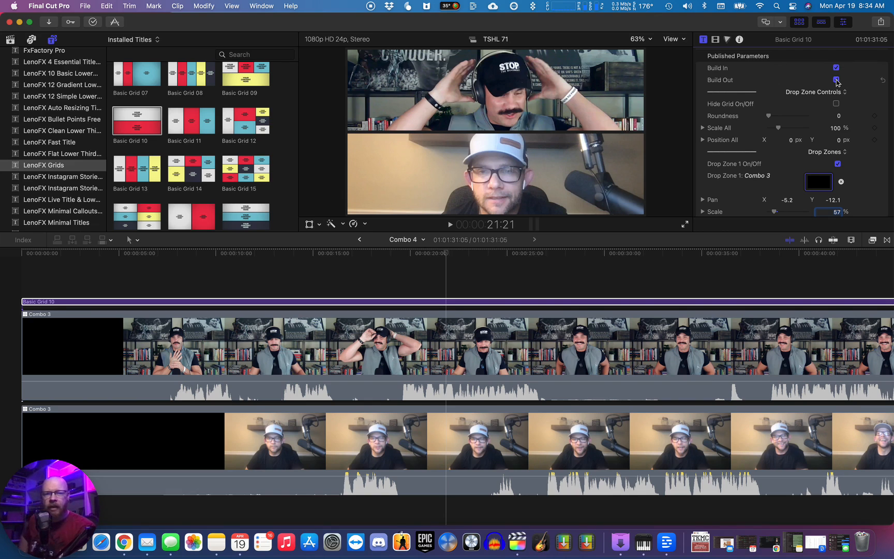
scroll(782, 163, down, 4)
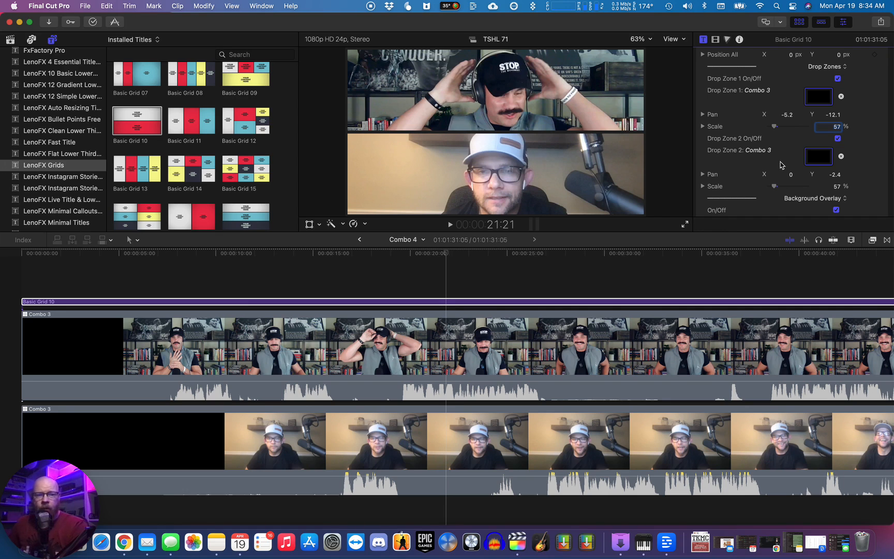
scroll(853, 178, down, 4)
scroll(864, 178, up, 8)
click(836, 80)
Set the Background Overlay's Fade option to Off
scroll(811, 156, down, 6)
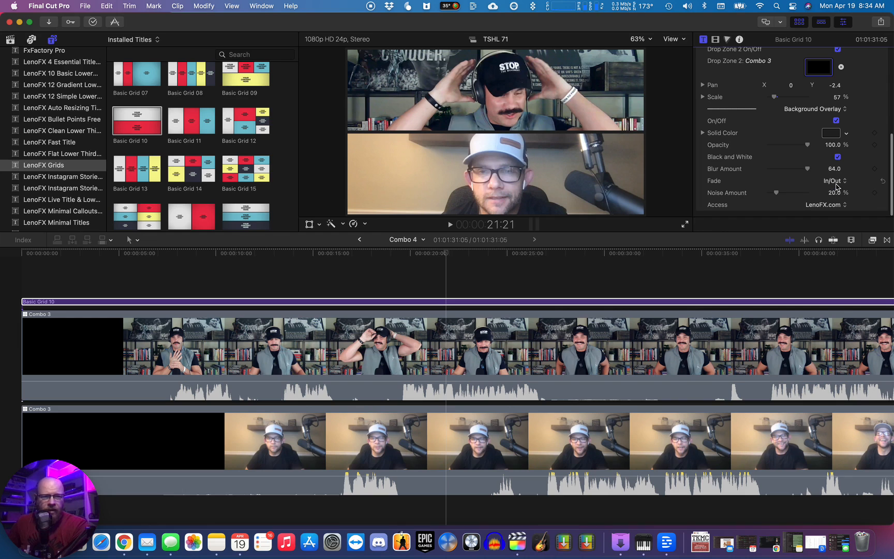
click(833, 180)
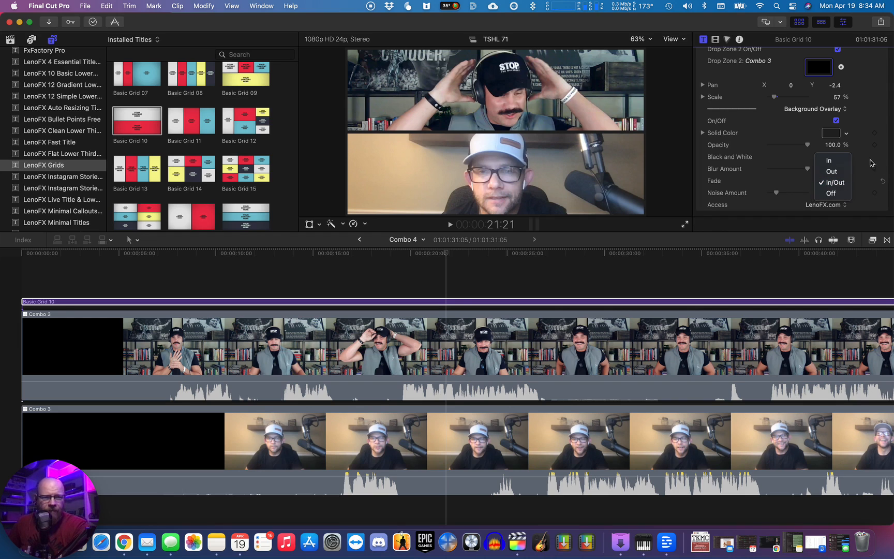
click(830, 193)
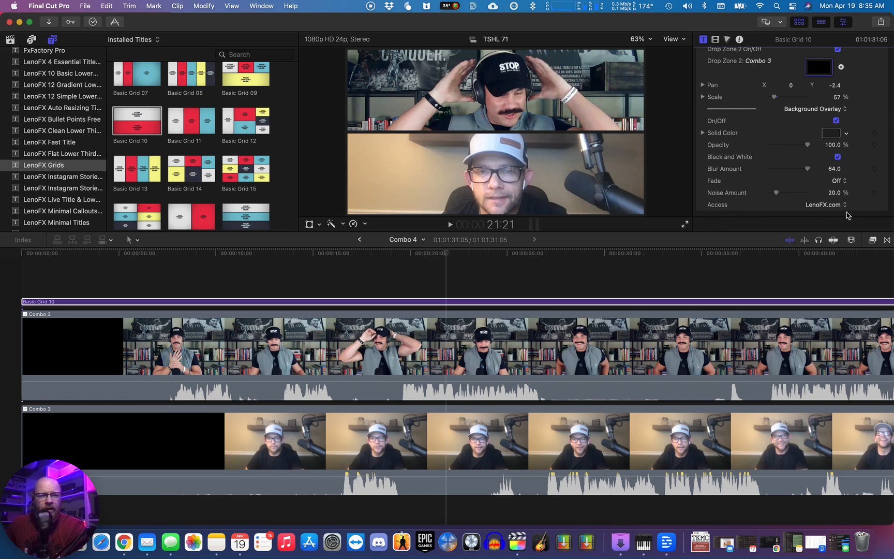
scroll(858, 175, up, 10)
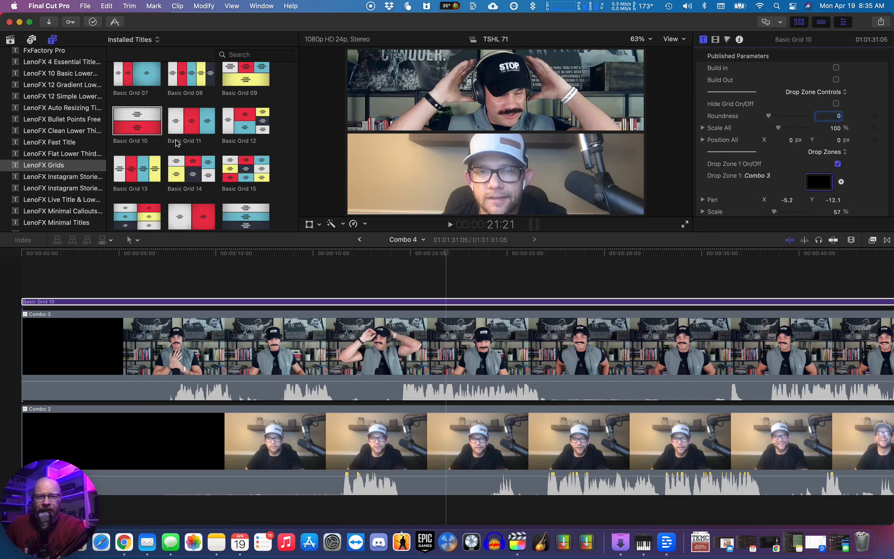
click(249, 239)
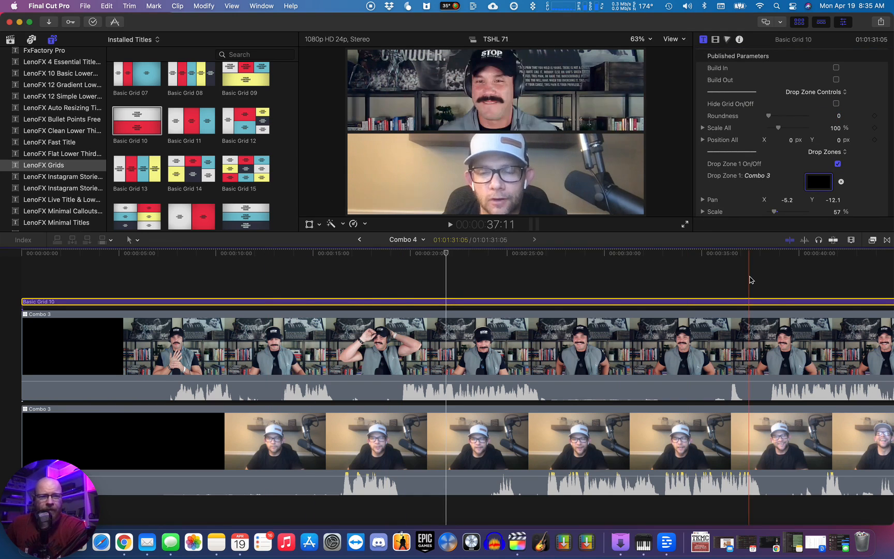
scroll(836, 189, down, 5)
scroll(836, 189, up, 5)
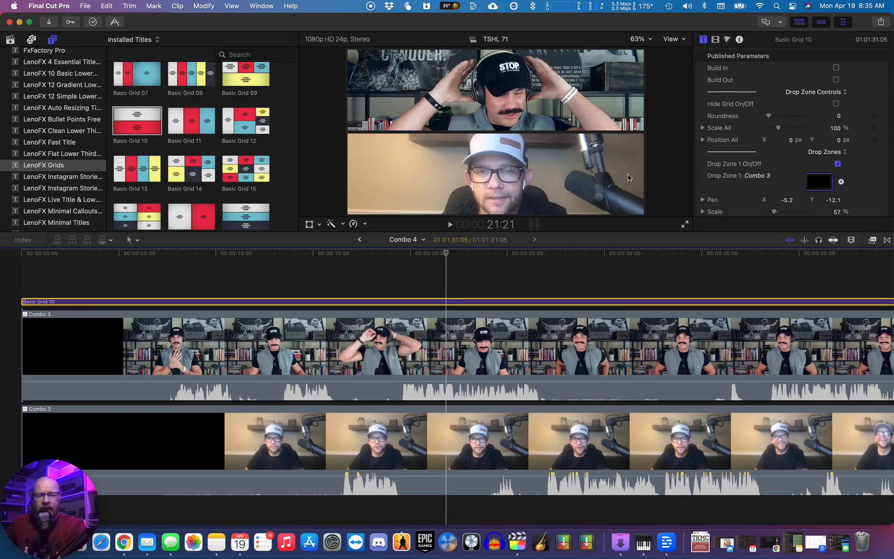
Return to the TSHL 71 timeline and preview the Combo 4 compound clip from the TSHL 71 event at about 15:54:12
click(360, 241)
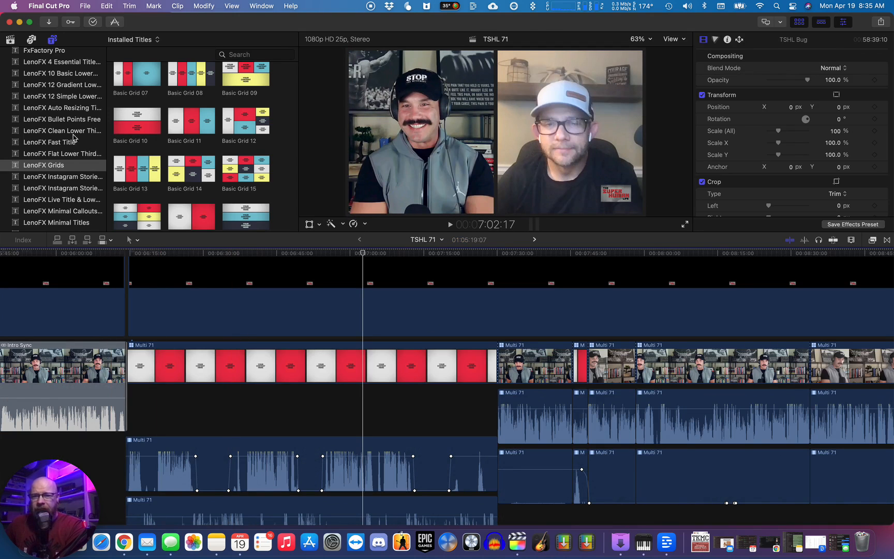
click(9, 39)
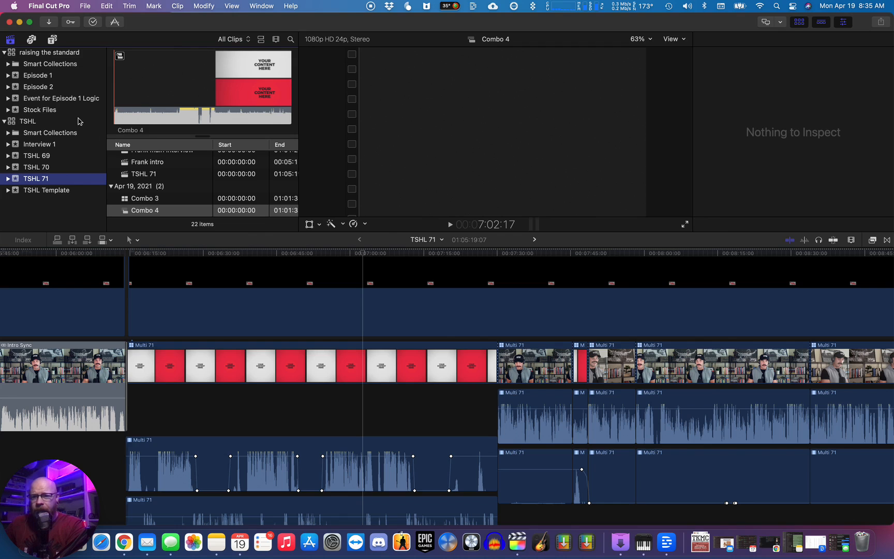
scroll(181, 191, up, 2)
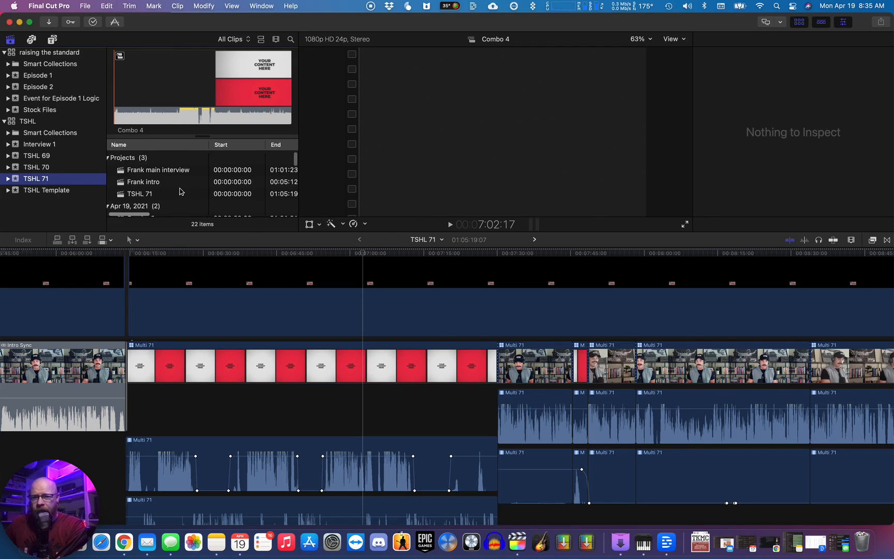
scroll(181, 192, down, 3)
click(124, 197)
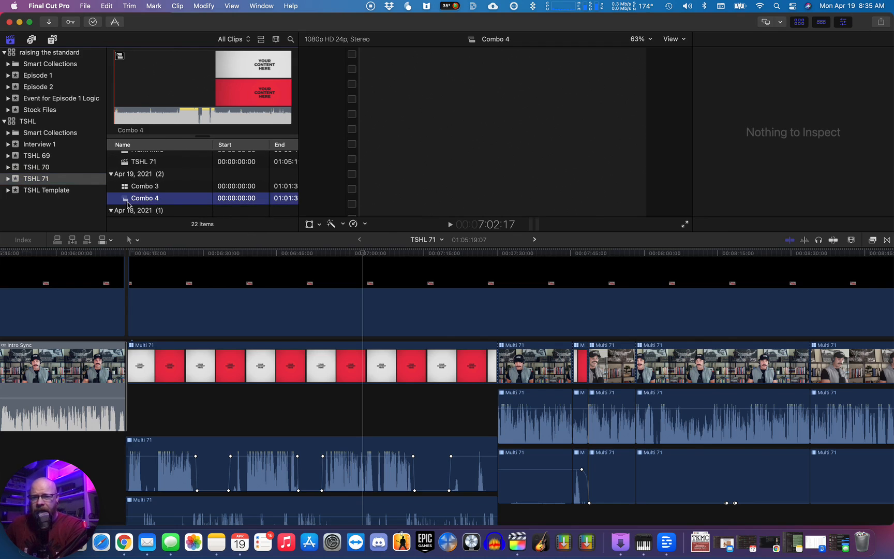
click(161, 106)
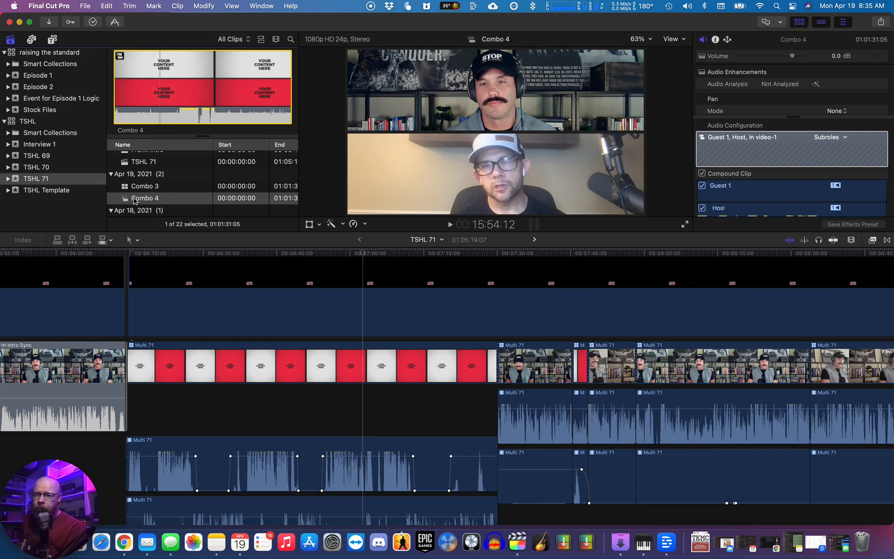
scroll(133, 201, down, 3)
scroll(134, 201, up, 3)
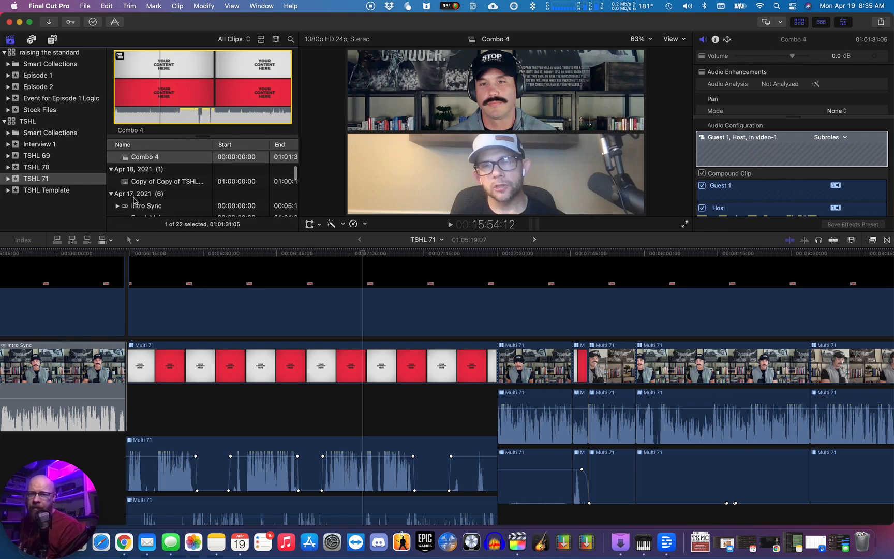
scroll(133, 201, down, 3)
scroll(133, 201, down, 1)
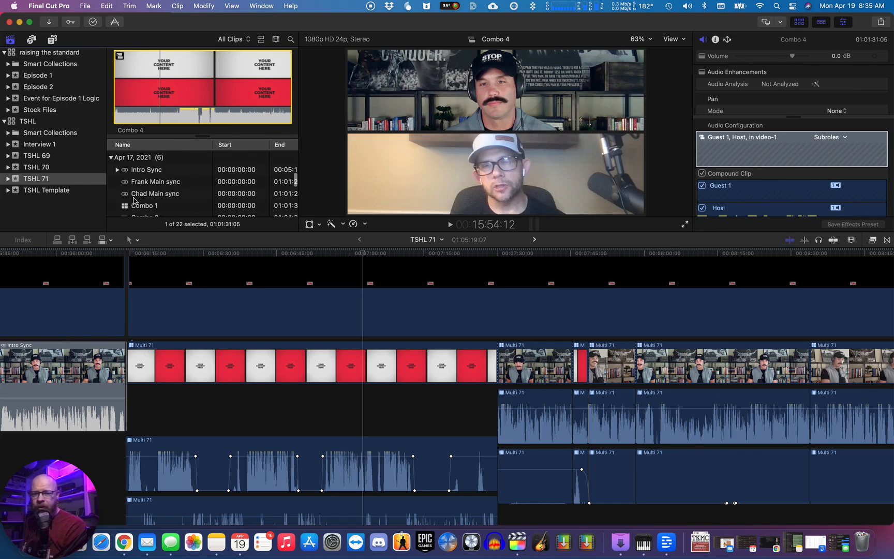
Add the two Main sync clips from Apr 17, 2021 to the selection alongside the Combo 4 compound clip
super+click(158, 181)
super+click(165, 196)
scroll(166, 197, up, 2)
scroll(165, 197, down, 1)
scroll(165, 197, up, 2)
scroll(167, 200, up, 2)
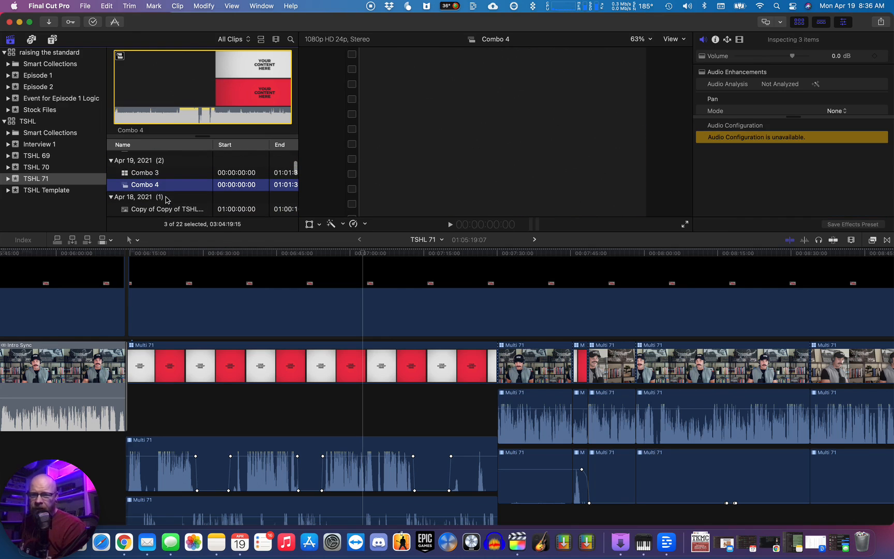
scroll(161, 189, down, 8)
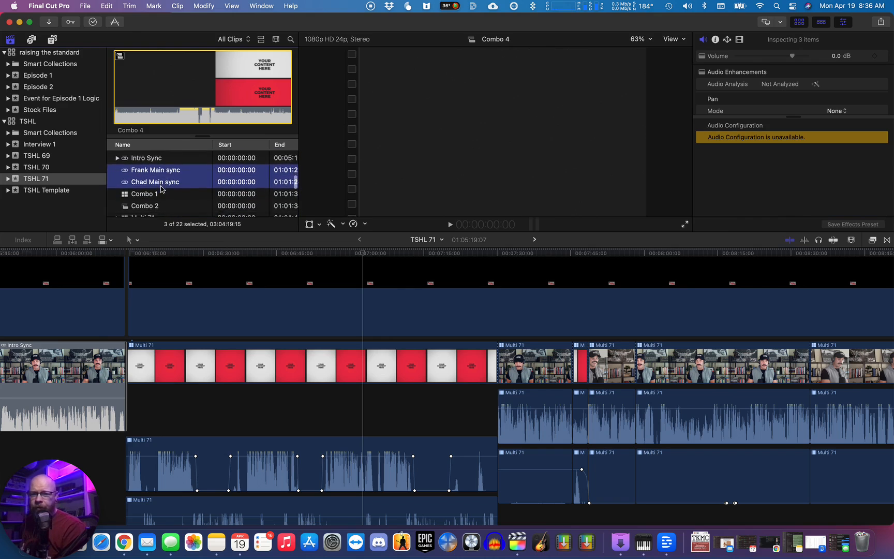
Extend the clip selection with the Main second camera clip from the TSHL 71 event
scroll(162, 189, down, 2)
scroll(174, 210, down, 4)
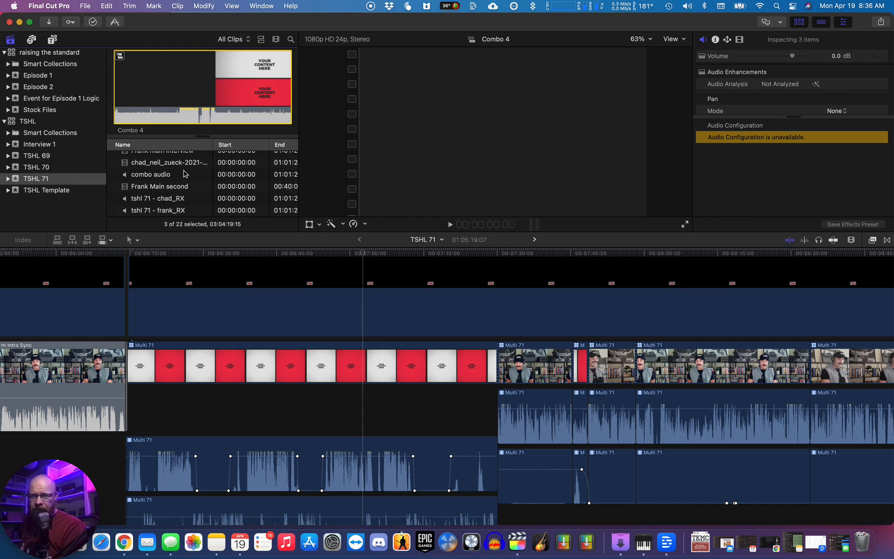
scroll(182, 170, up, 1)
scroll(182, 170, down, 1)
super+click(180, 187)
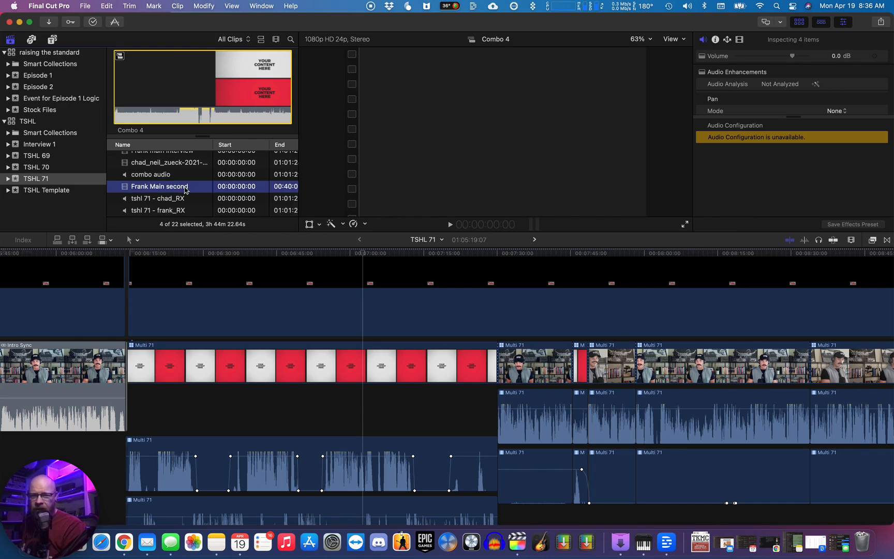
scroll(184, 191, up, 6)
scroll(185, 190, up, 5)
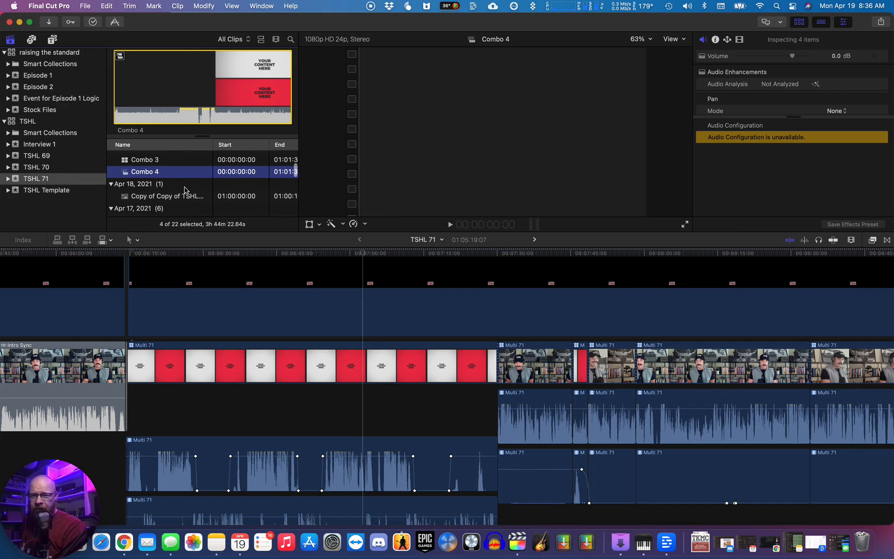
Create a multicam clip named multi 71 from the selected clips in the TSHL 71 event, using audio for synchronization
right_click(163, 176)
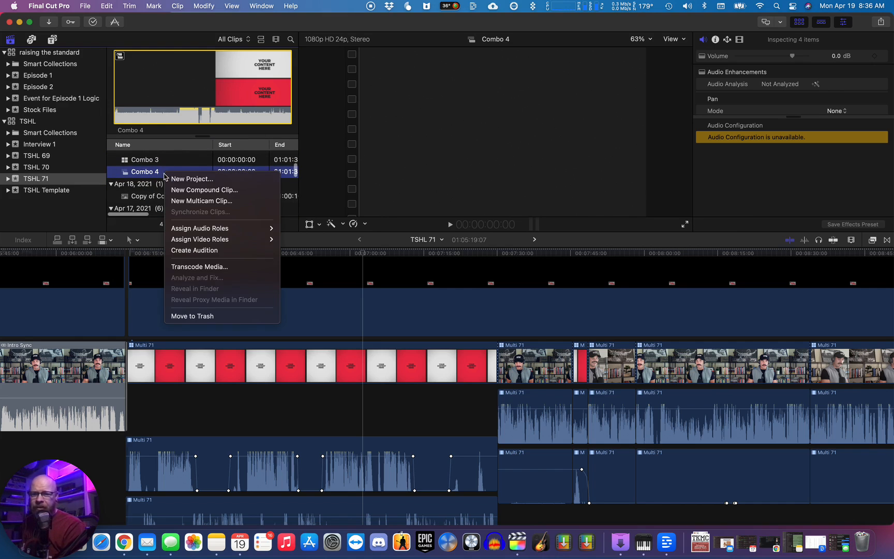
click(179, 202)
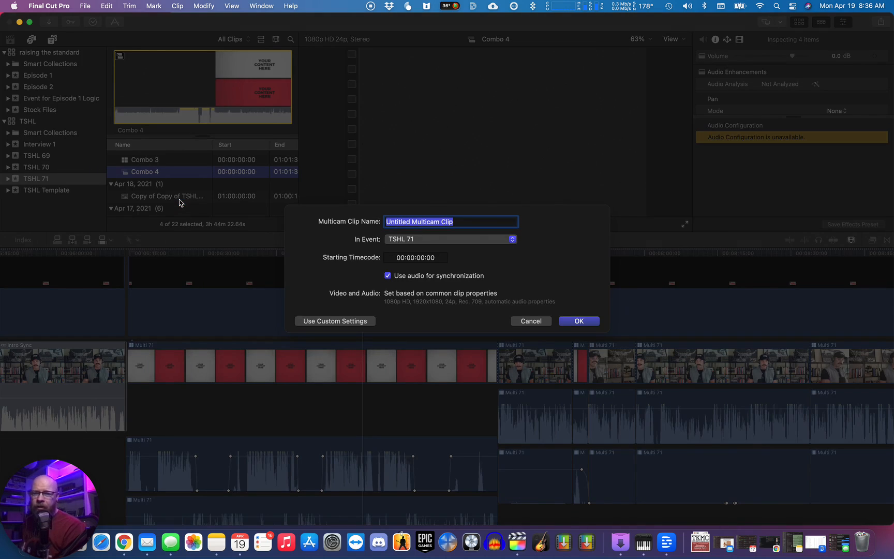
text(multi 71)
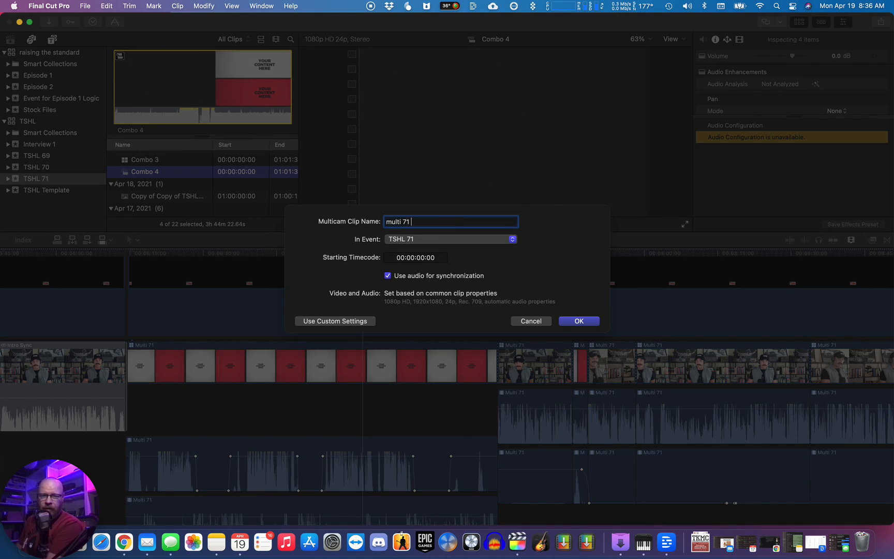
key(Return)
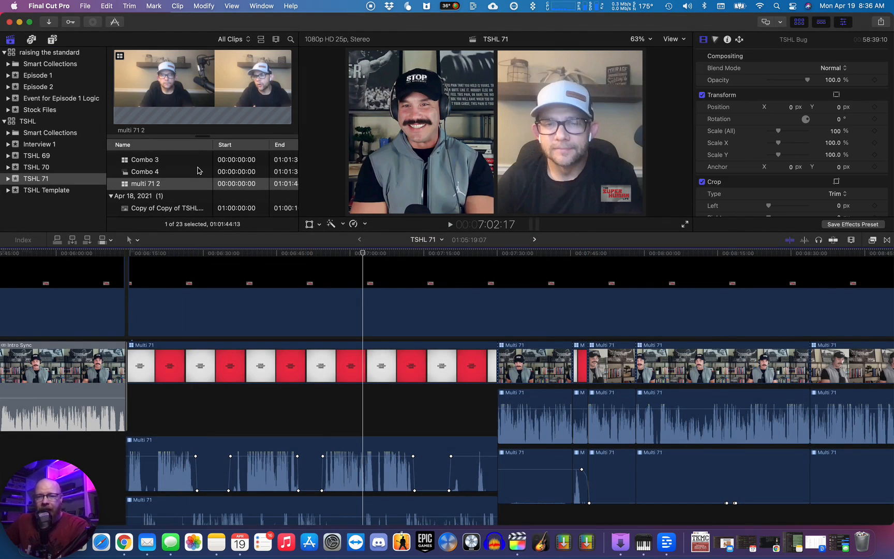
Open the new multi 71 multicam clip and inspect its synchronized angles in the angle editor
scroll(197, 170, up, 2)
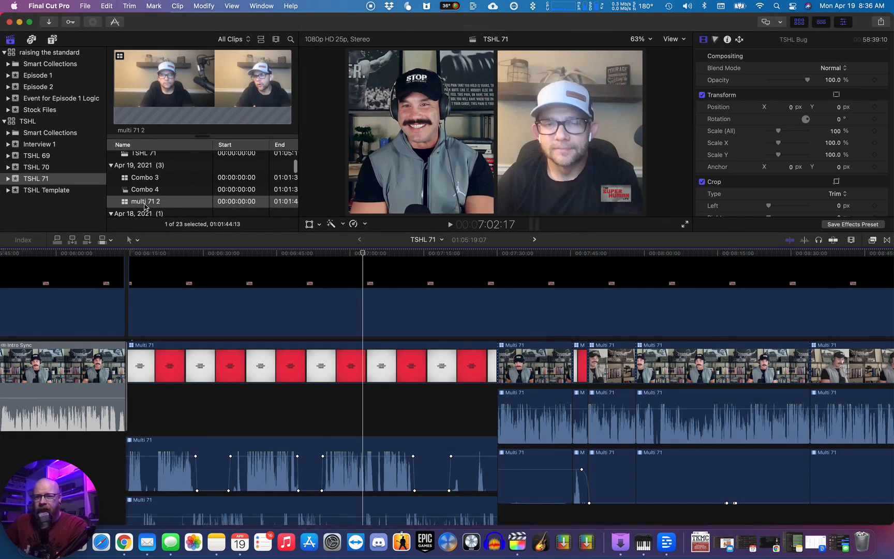
double_click(129, 202)
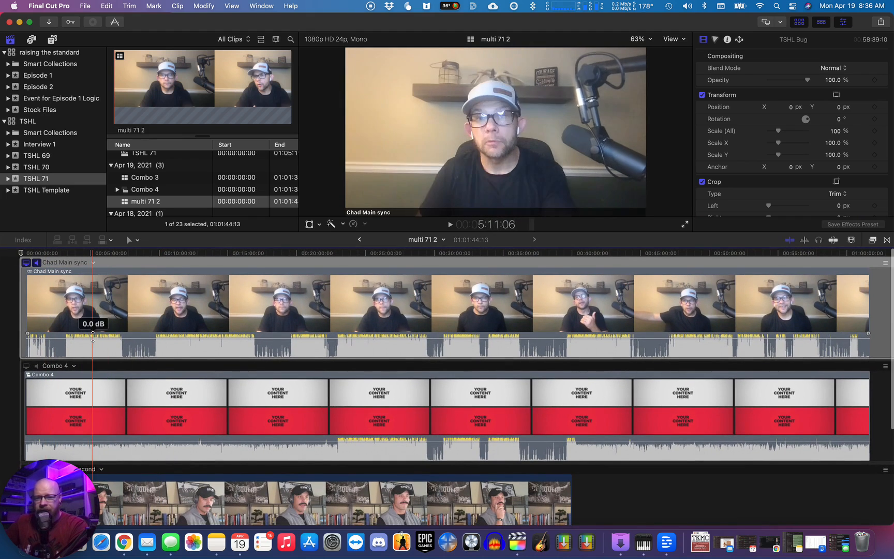
scroll(144, 393, down, 5)
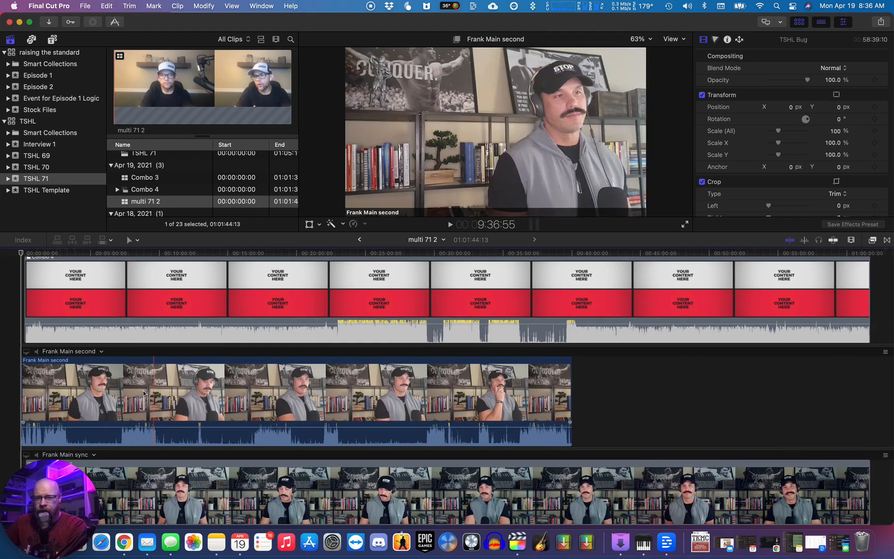